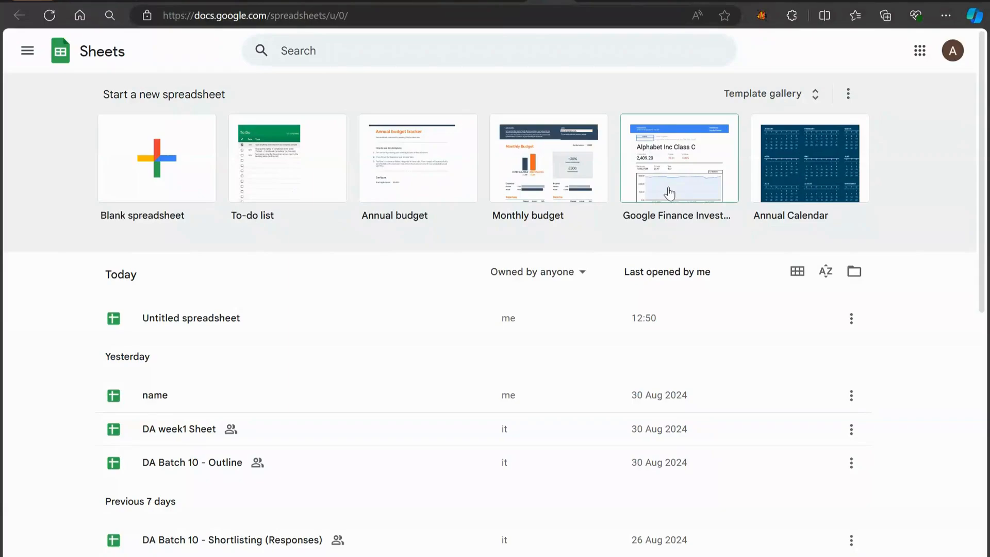
Create a blank spreadsheet and name it "data set"
{"action": "left_click", "coordinate": [170, 169]}
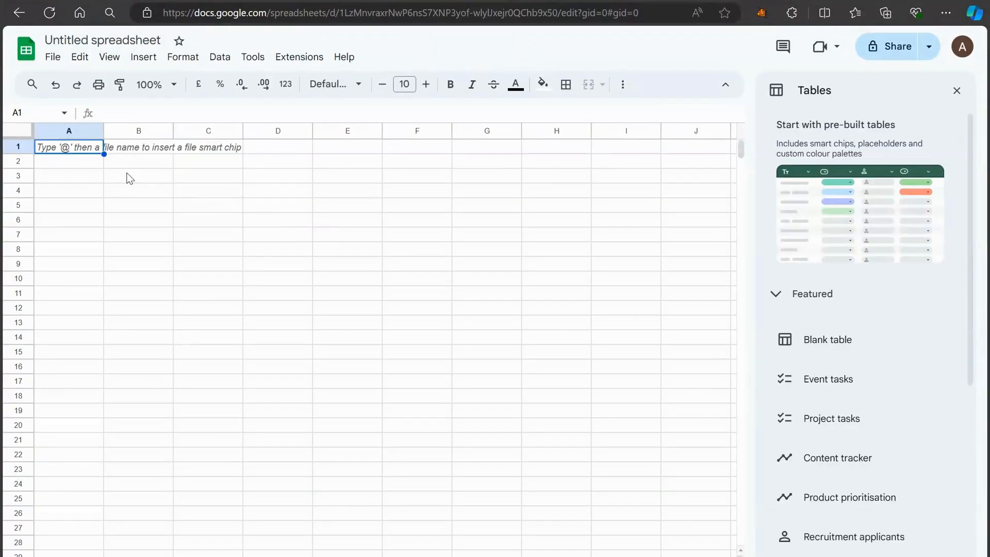
{"action": "left_click", "coordinate": [95, 40]}
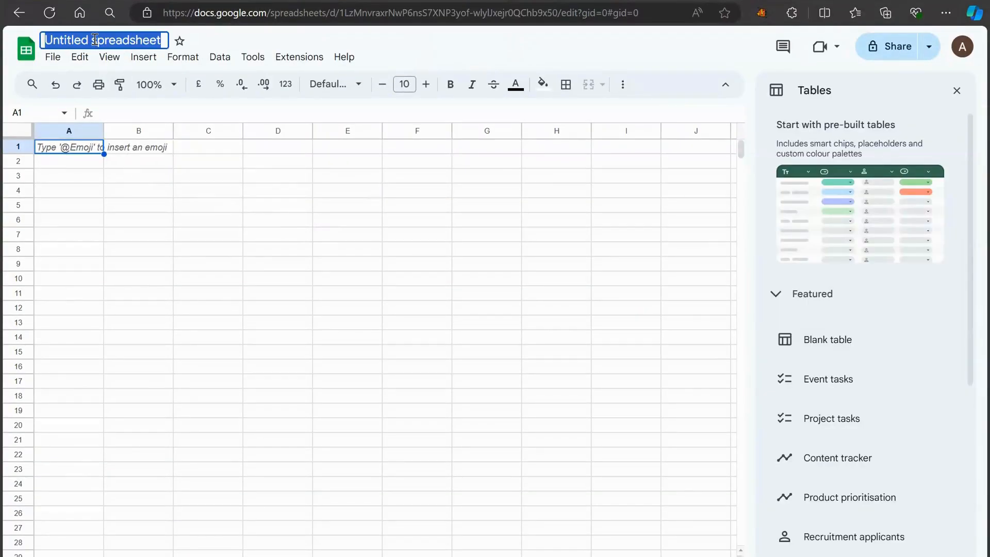
{"action": "type", "text": "data set"}
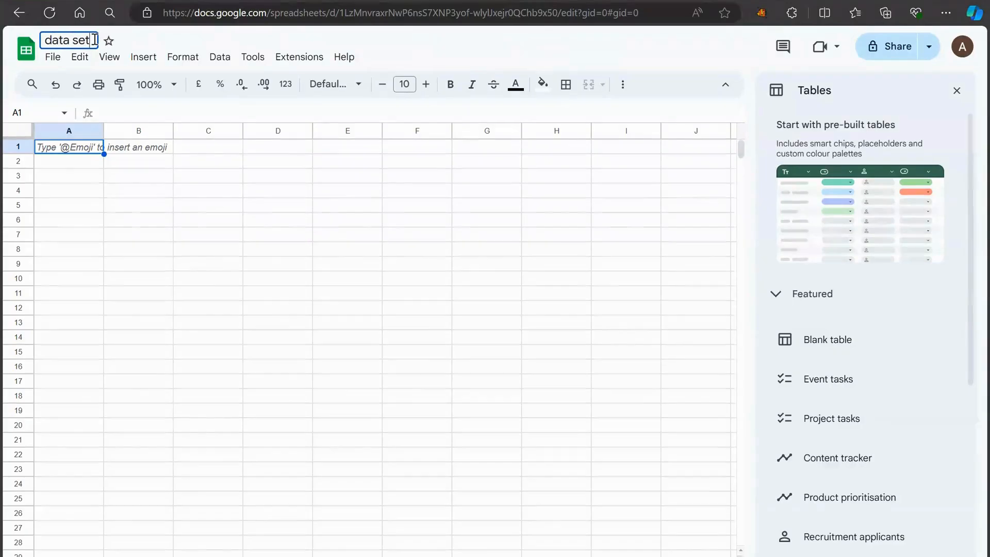
{"action": "key", "text": "Return"}
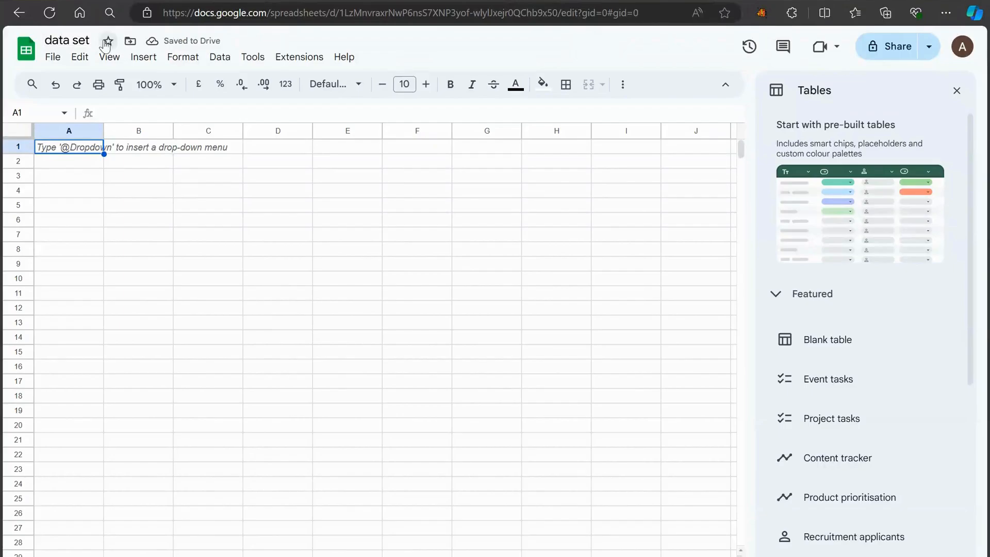
Look through the suggested folders and all Drive locations available for moving the data set file
{"action": "left_click", "coordinate": [131, 42]}
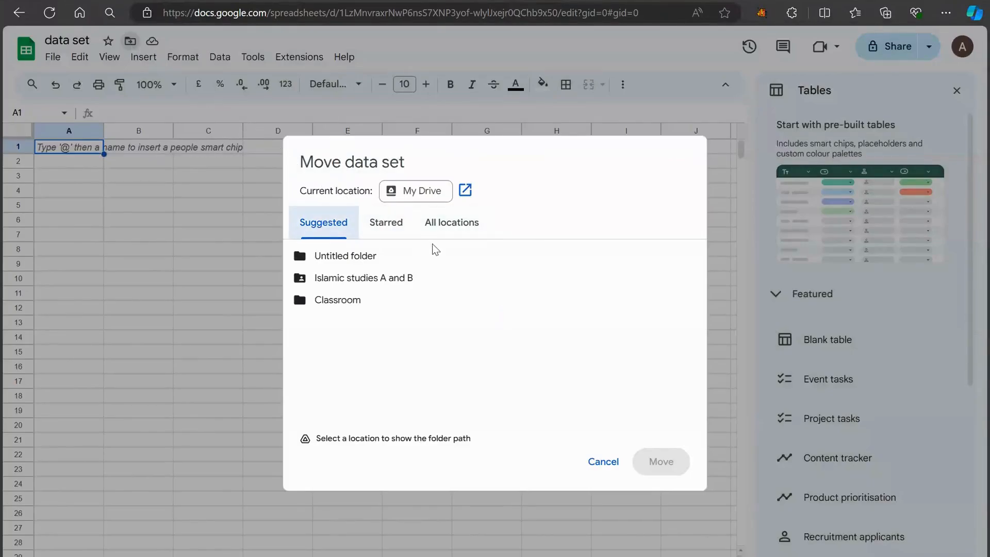
{"action": "mouse_move", "coordinate": [445, 278]}
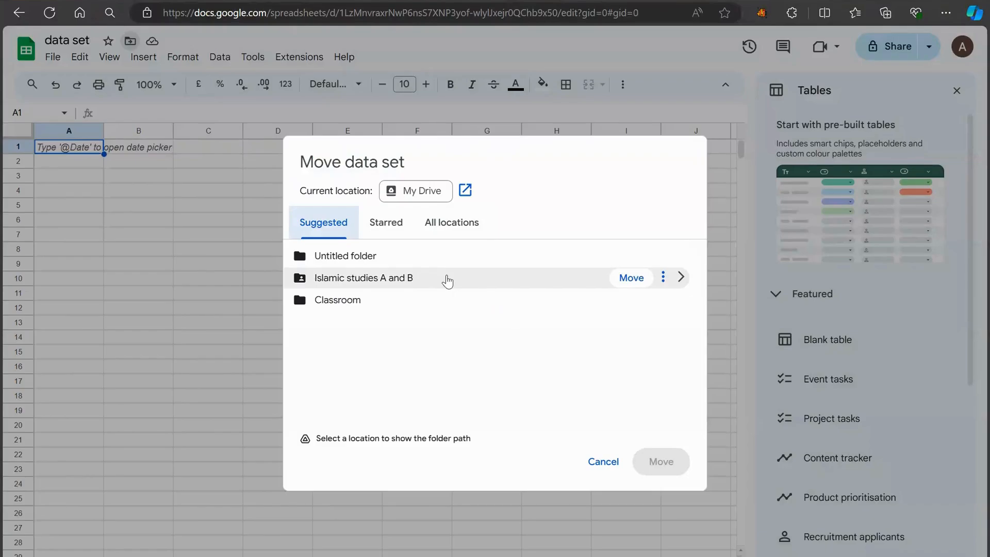
{"action": "left_click", "coordinate": [458, 226]}
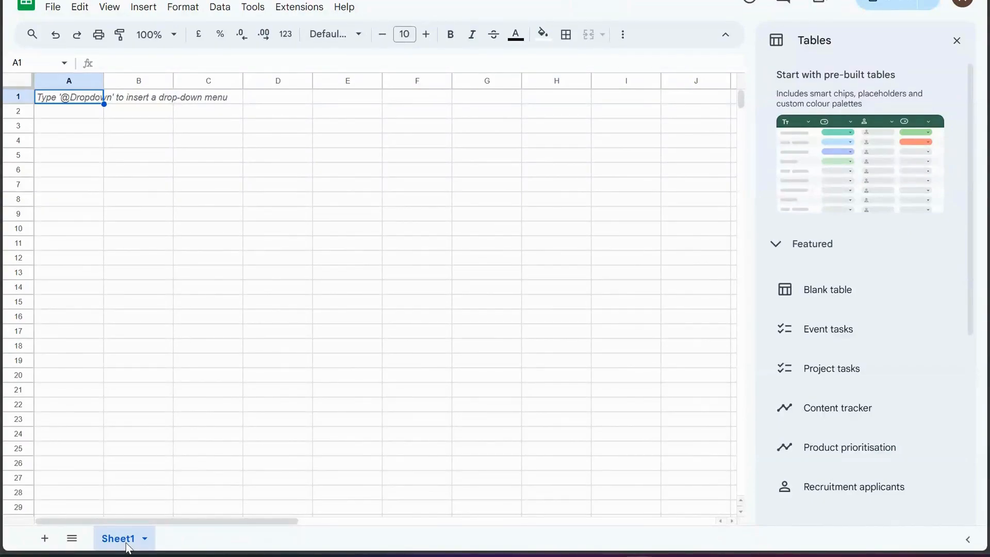
Add a second sheet to the spreadsheet and rename Sheet1 as "new"
{"action": "left_click", "coordinate": [45, 538]}
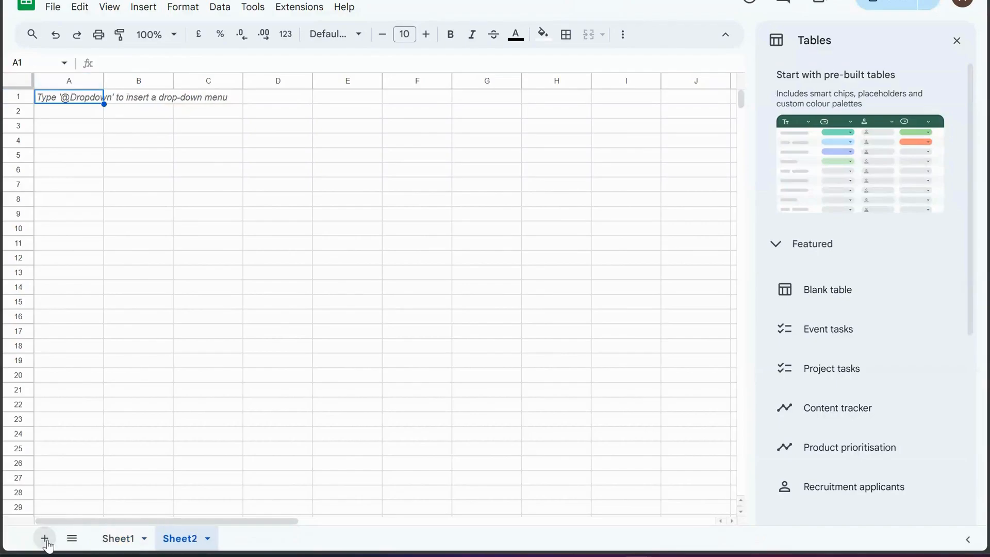
{"action": "double_click", "coordinate": [129, 540]}
{"action": "key", "text": "BackSpace"}
{"action": "type", "text": "new"}
{"action": "key", "text": "Return"}
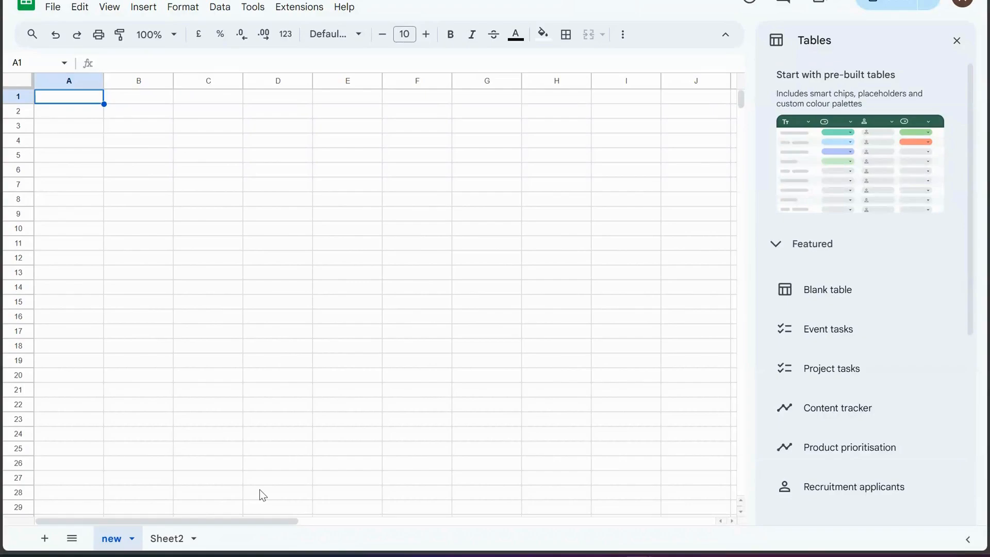
Look over the options available for the "new" sheet, including copying it and changing its colour
{"action": "left_click", "coordinate": [132, 541]}
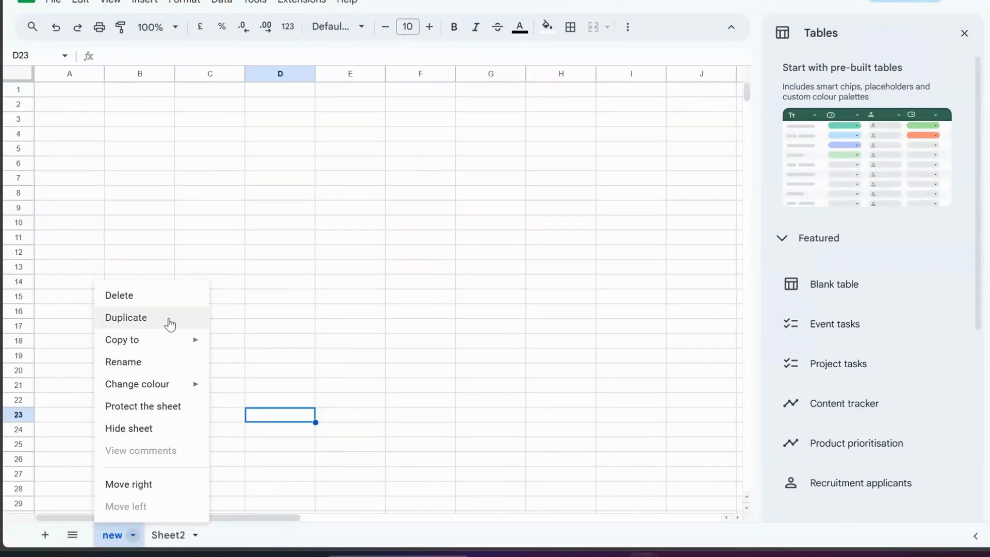
{"action": "mouse_move", "coordinate": [193, 342]}
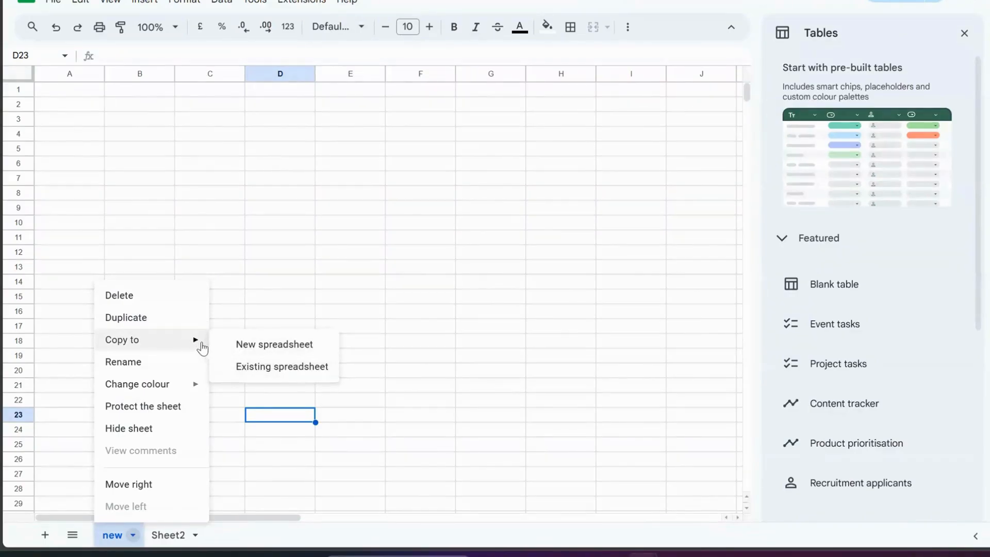
{"action": "mouse_move", "coordinate": [187, 393]}
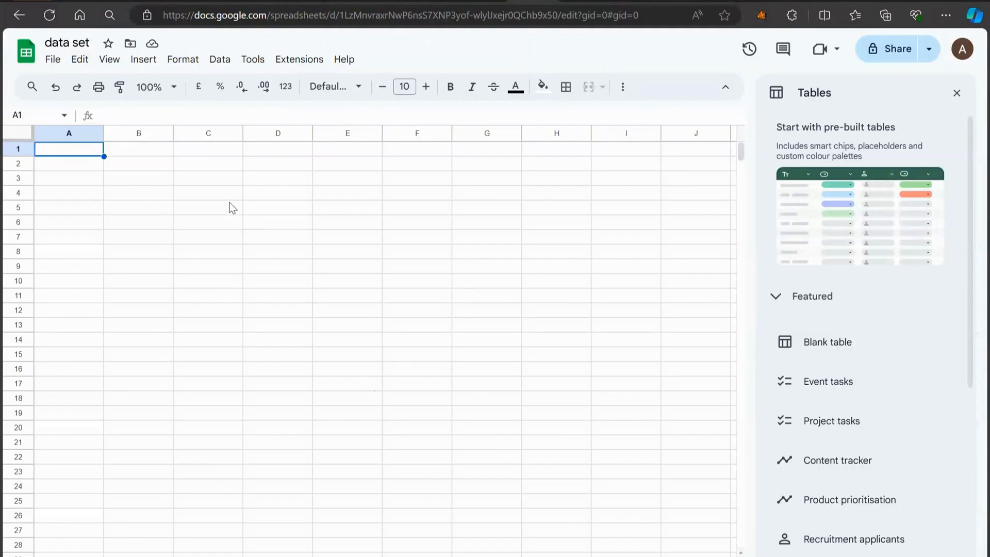
Upload the Orders of 2012.xlsx file from the computer's Desktop folder for import
{"action": "left_click", "coordinate": [54, 60]}
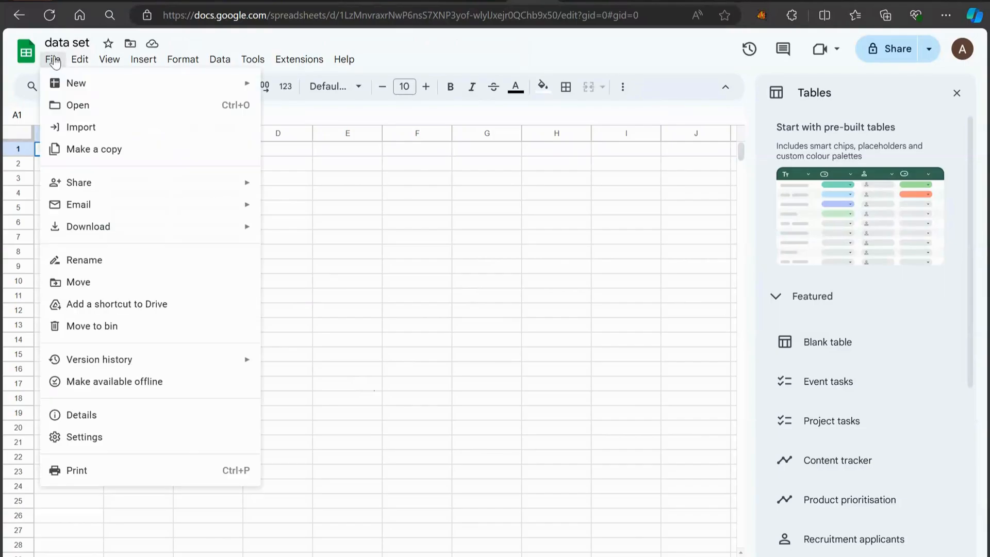
{"action": "left_click", "coordinate": [112, 128]}
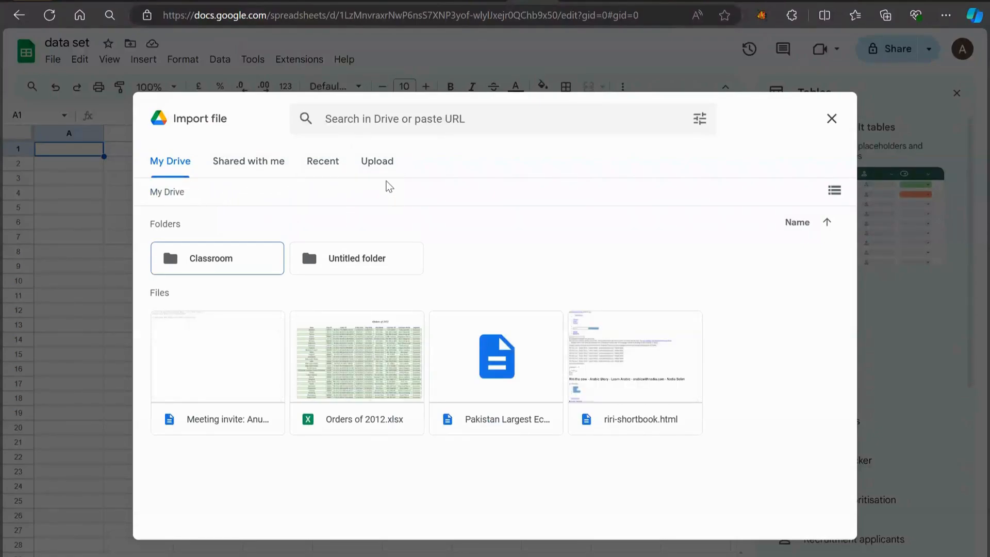
{"action": "left_click", "coordinate": [379, 164]}
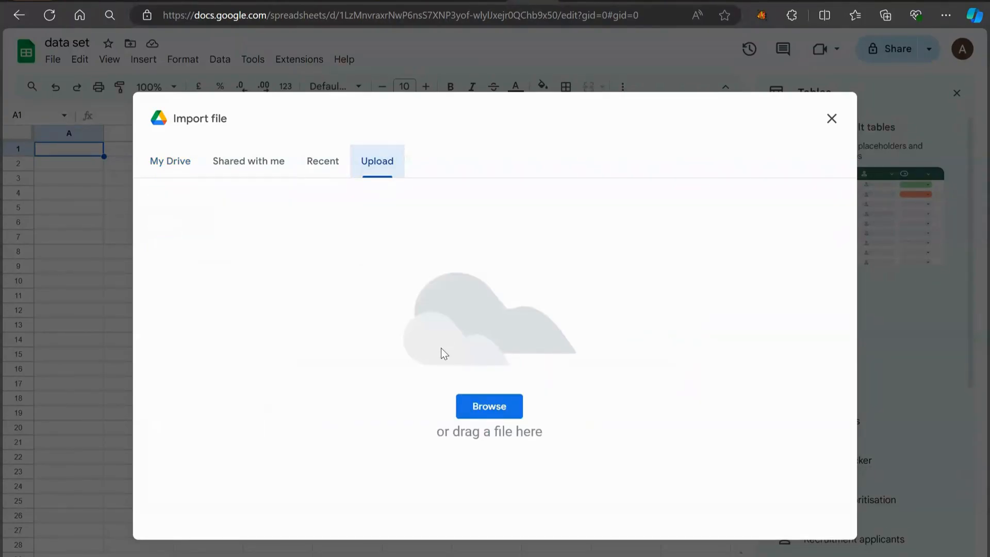
{"action": "left_click", "coordinate": [484, 409]}
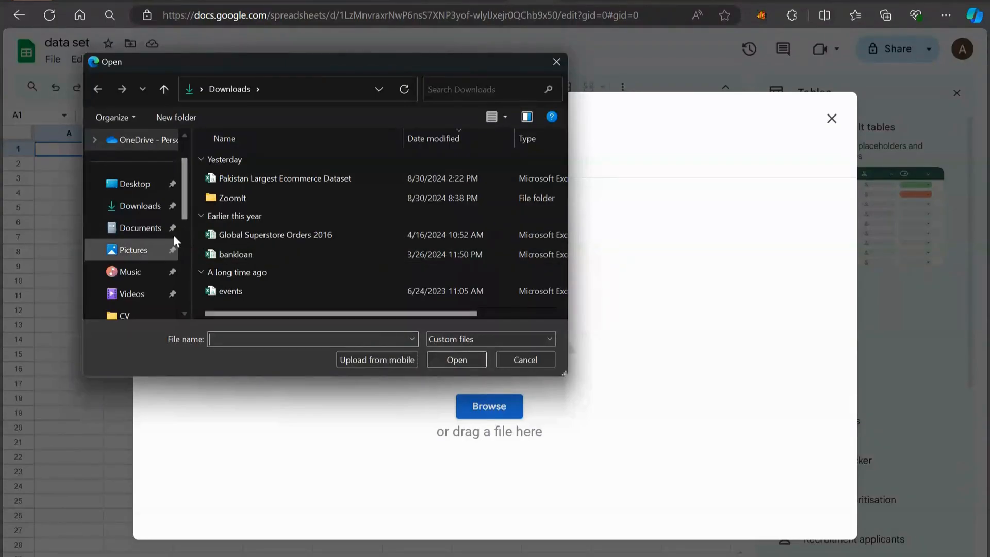
{"action": "left_click", "coordinate": [127, 185]}
{"action": "double_click", "coordinate": [261, 240]}
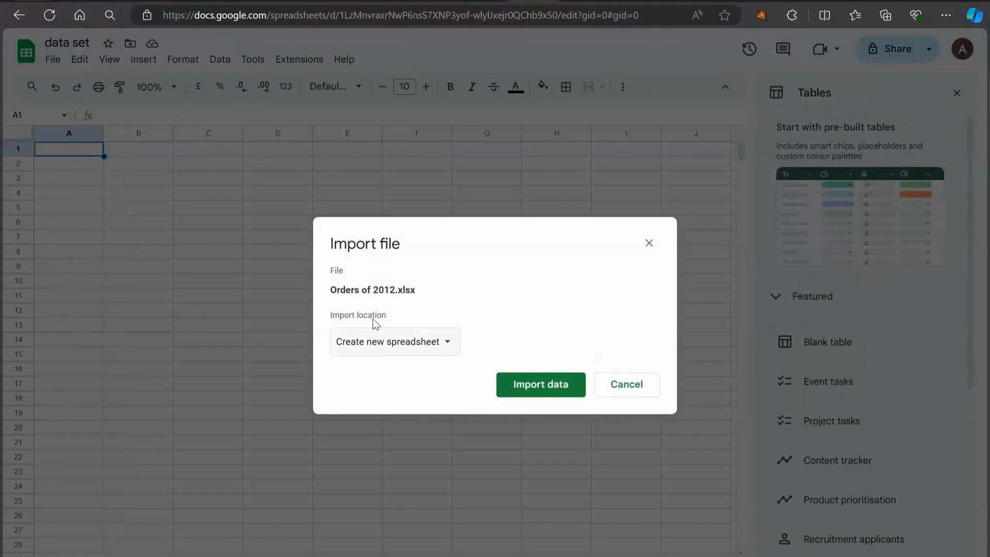
Import Orders of 2012.xlsx with the location set to create a new spreadsheet, and open the imported file
{"action": "left_click", "coordinate": [448, 343]}
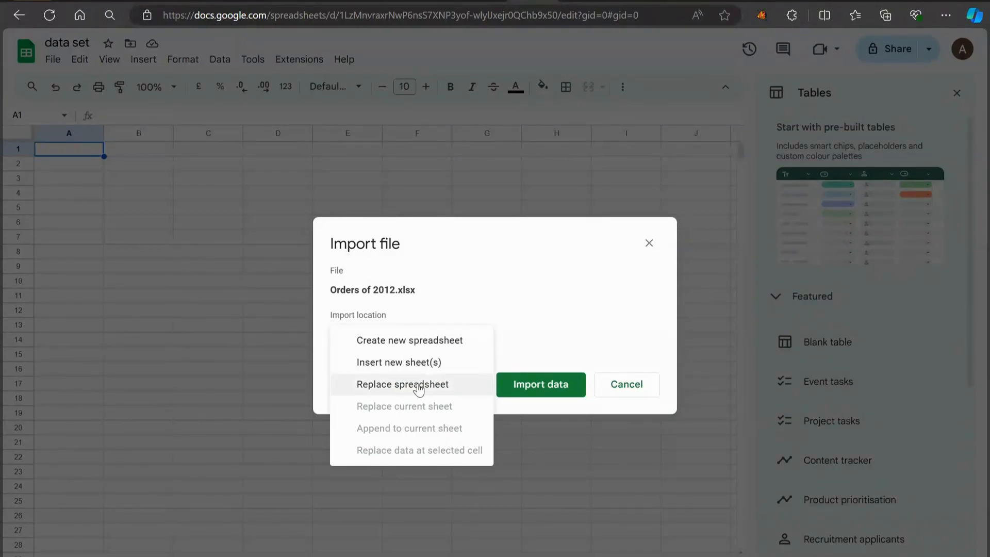
{"action": "left_click", "coordinate": [410, 342]}
{"action": "left_click", "coordinate": [531, 387]}
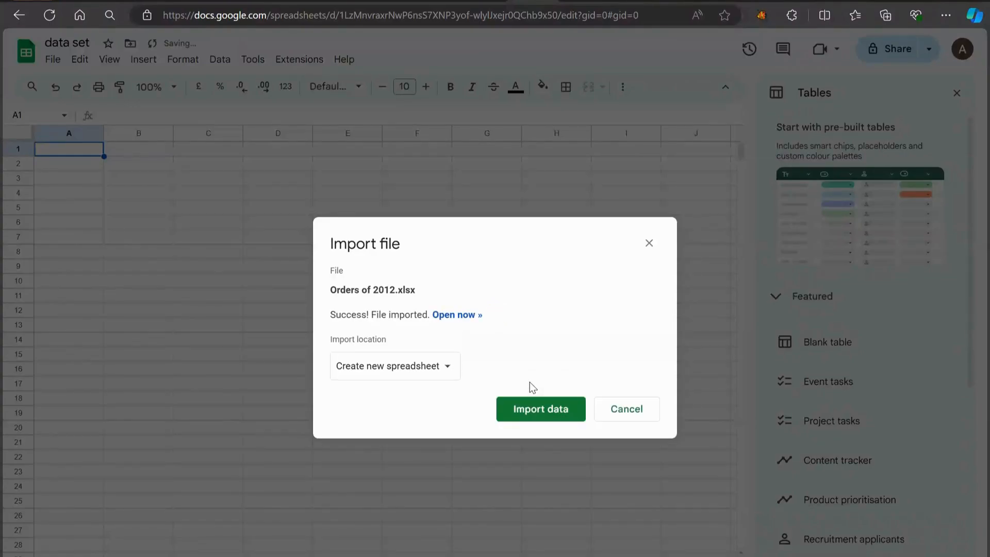
{"action": "left_click", "coordinate": [461, 315]}
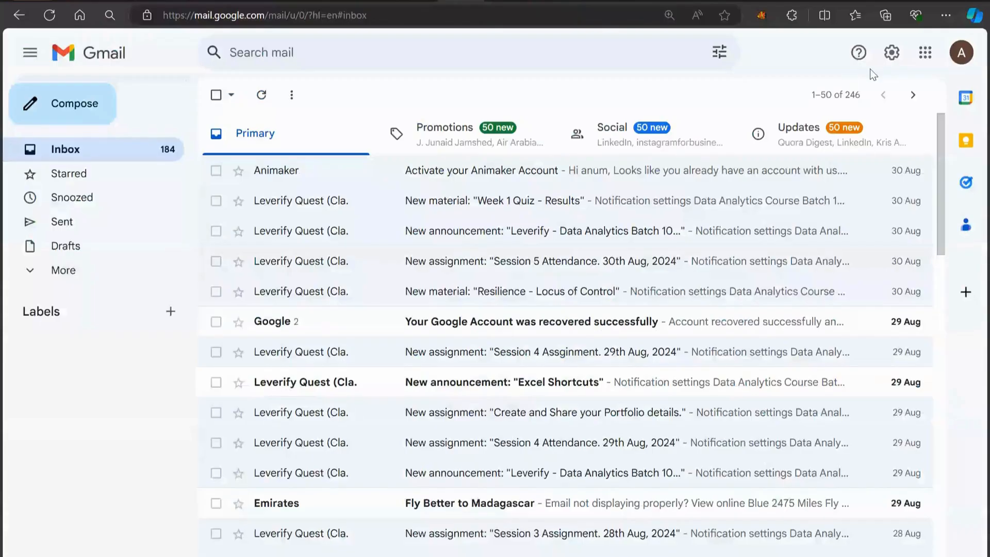
Switch from Gmail to Google Drive and turn on converting uploads to Google Docs editor format in its general settings
{"action": "left_click", "coordinate": [925, 53]}
{"action": "left_click", "coordinate": [849, 346]}
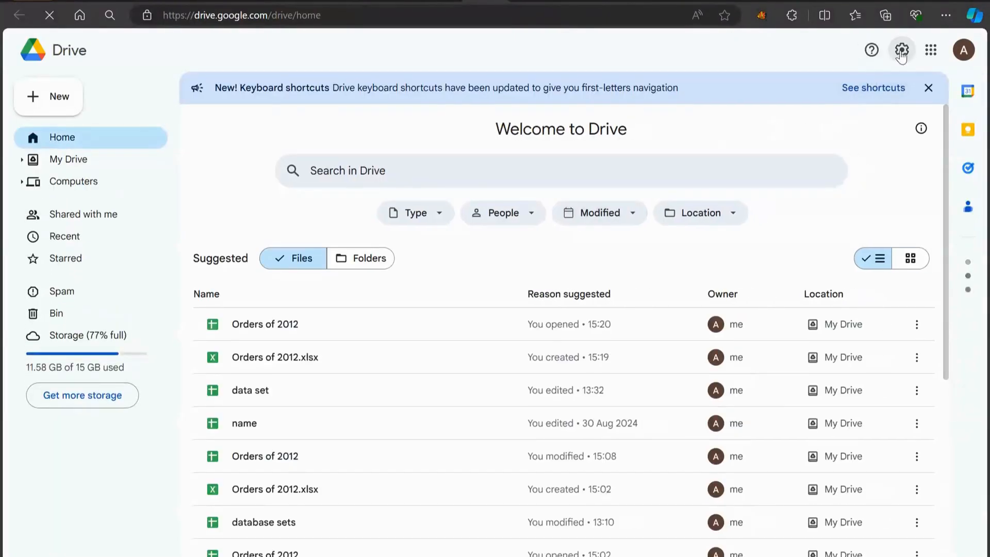
{"action": "left_click", "coordinate": [901, 54]}
{"action": "left_click", "coordinate": [800, 80]}
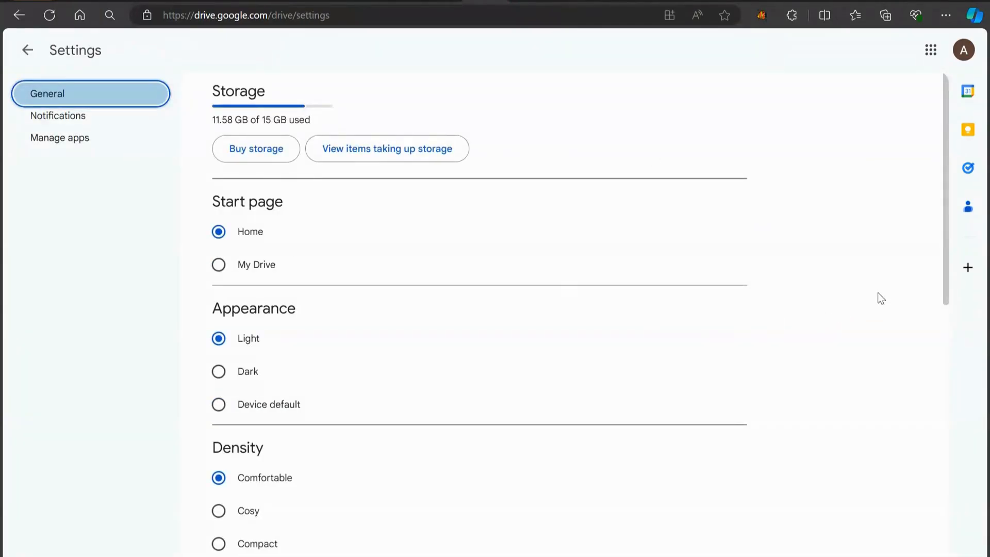
{"action": "left_click_drag", "start_coordinate": [946, 231], "coordinate": [954, 360]}
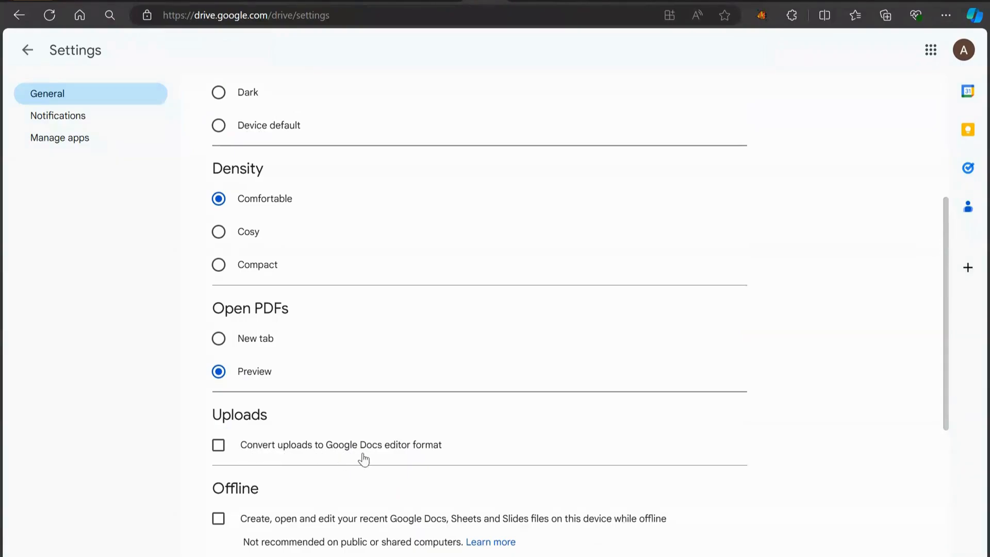
{"action": "left_click", "coordinate": [218, 447]}
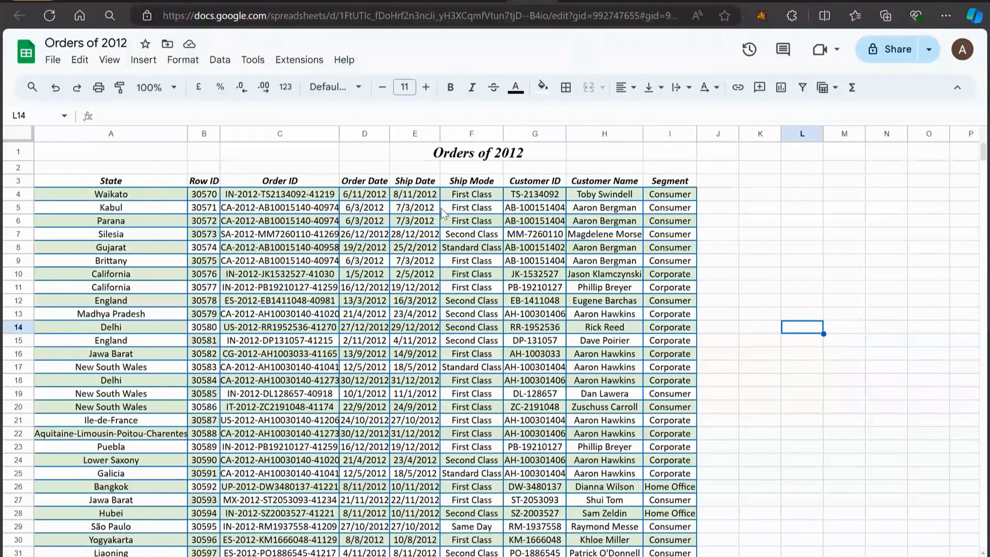
In the Orders of 2012 sheet, select column G, row 13, cell F11, range E8:H15 and cell G19 in turn
{"action": "left_click", "coordinate": [535, 132]}
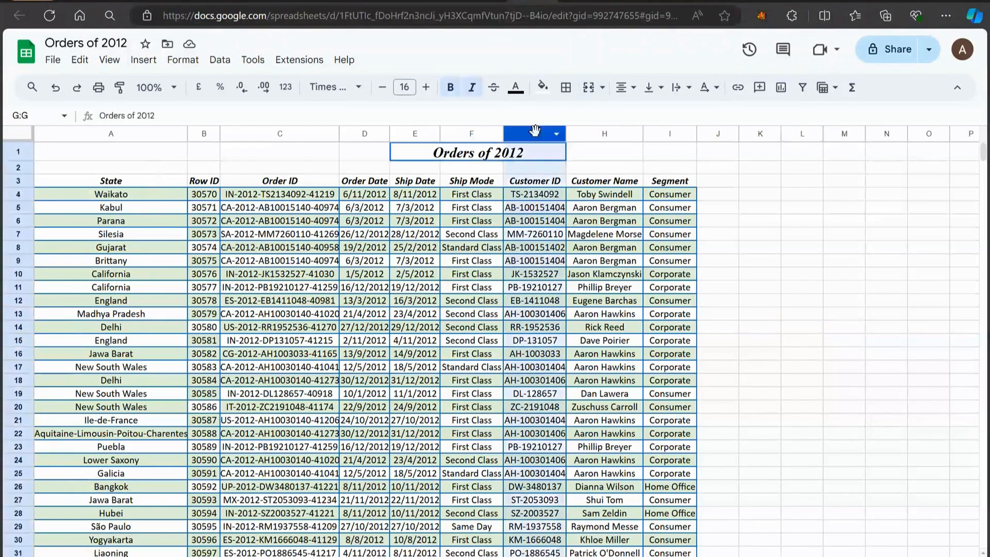
{"action": "left_click", "coordinate": [16, 314]}
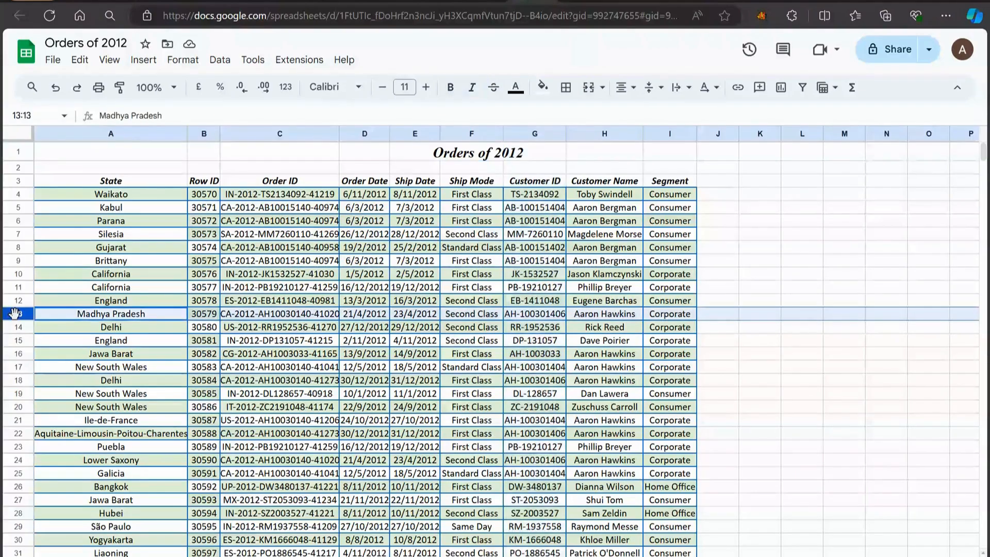
{"action": "left_click", "coordinate": [479, 287]}
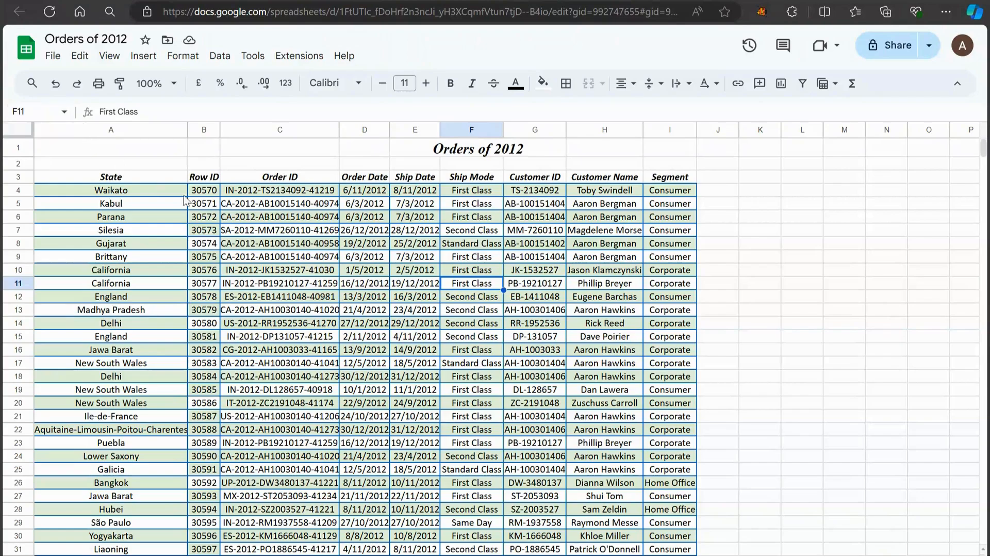
{"action": "left_click_drag", "start_coordinate": [417, 247], "coordinate": [596, 343]}
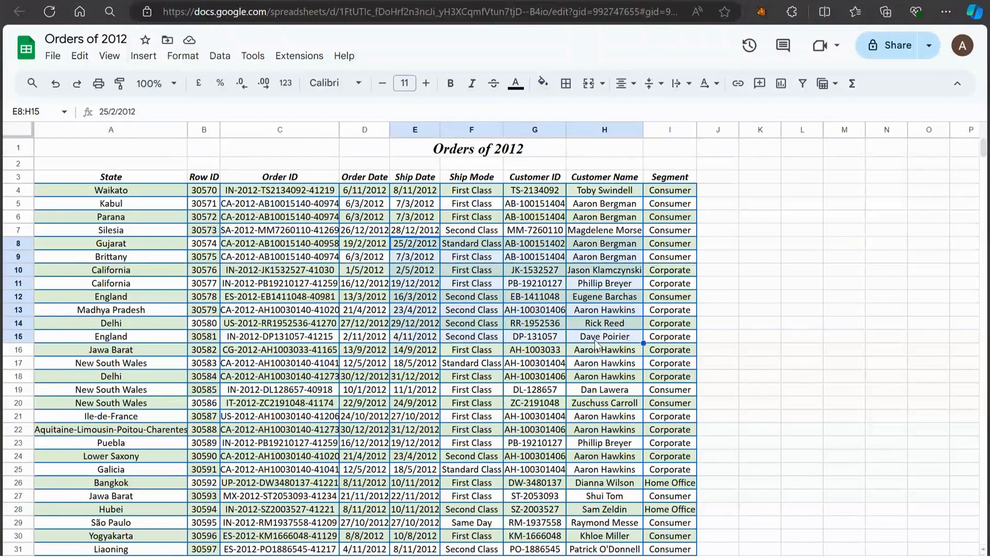
{"action": "left_click", "coordinate": [550, 391]}
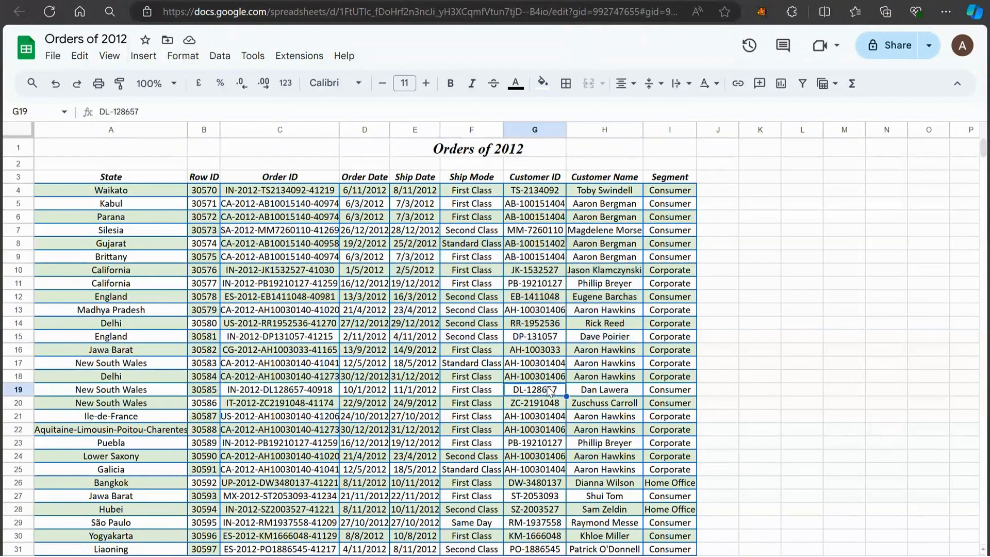
Cut the customer names in H4:H16 and paste them into column K starting at cell K5
{"action": "left_click", "coordinate": [605, 190]}
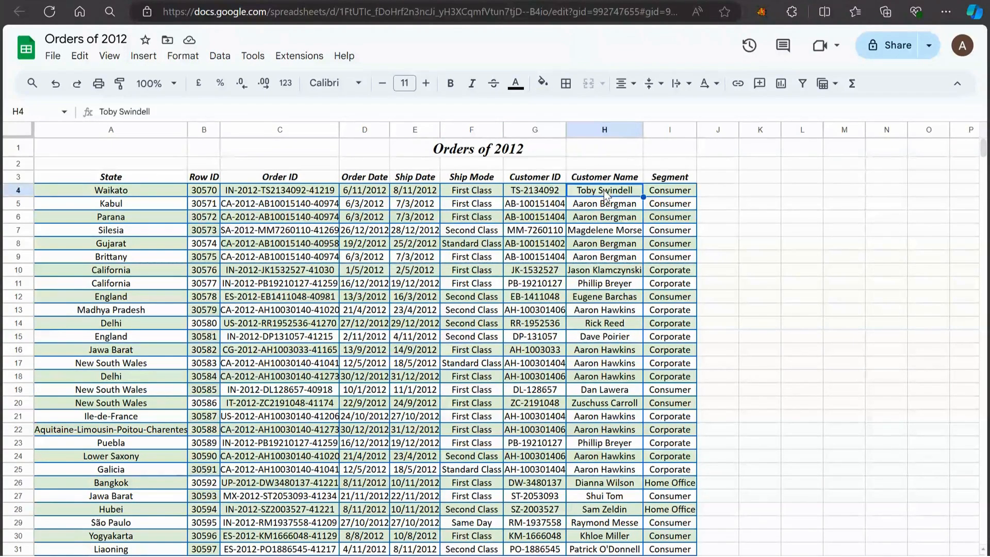
{"action": "left_click_drag", "start_coordinate": [604, 195], "coordinate": [608, 353]}
{"action": "key", "text": "ctrl+c"}
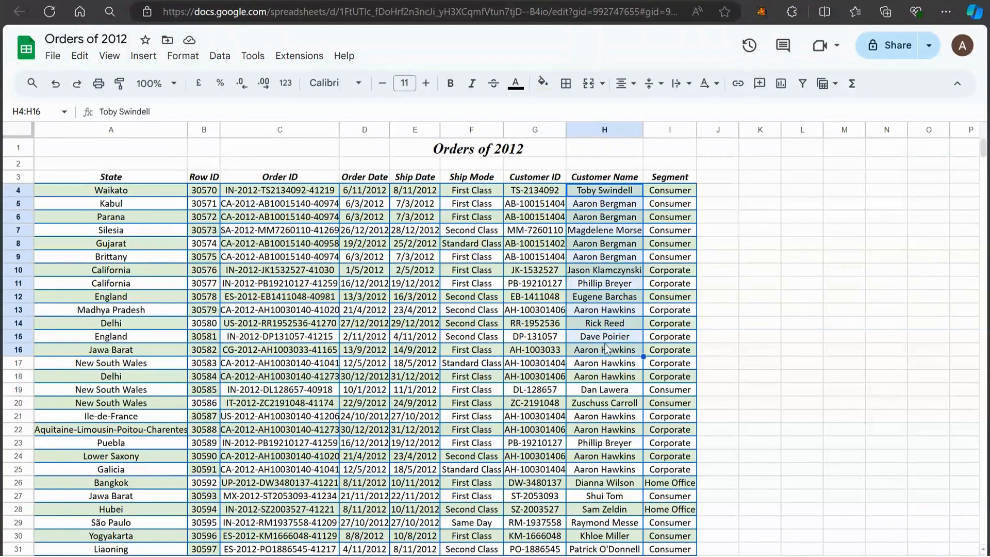
{"action": "right_click", "coordinate": [612, 253]}
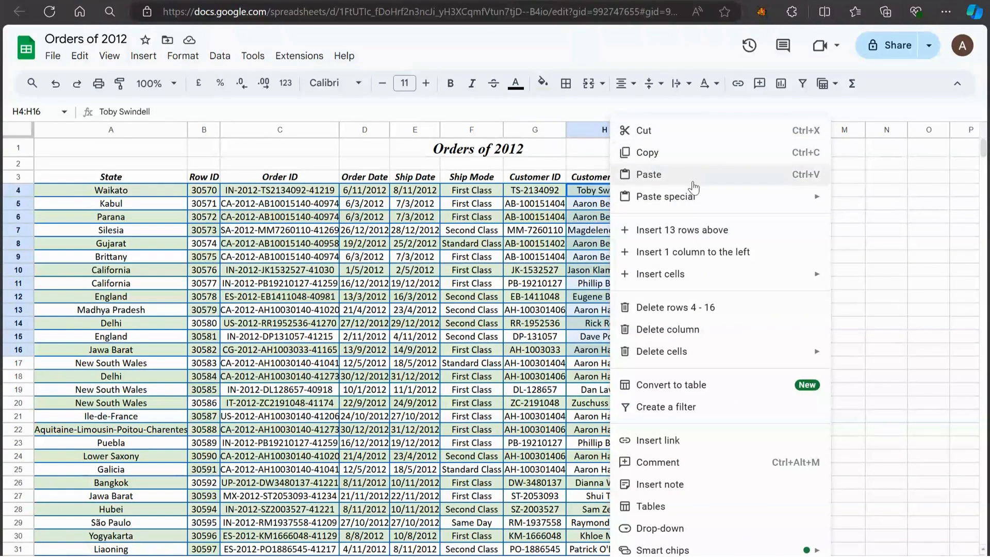
{"action": "left_click", "coordinate": [680, 135]}
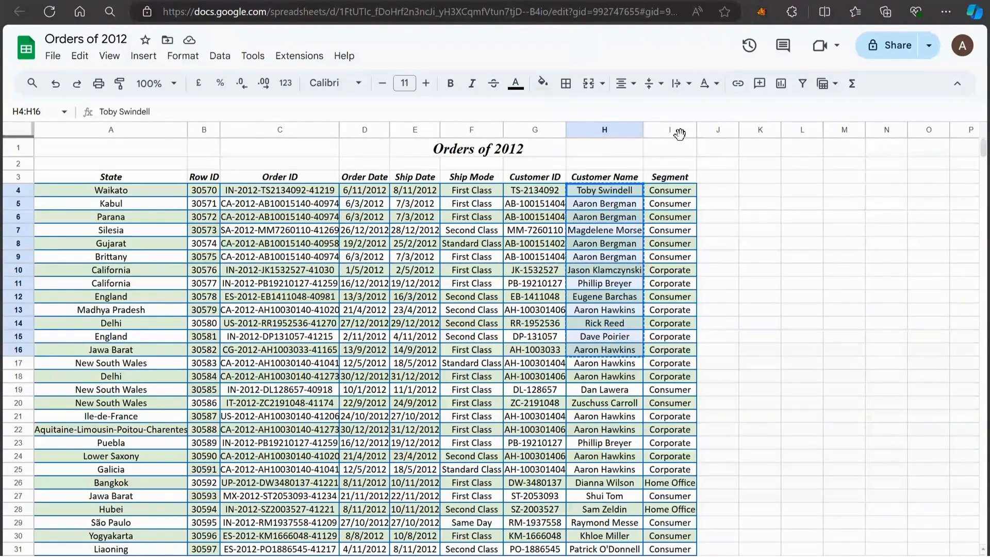
{"action": "left_click", "coordinate": [764, 205]}
{"action": "right_click", "coordinate": [763, 203]}
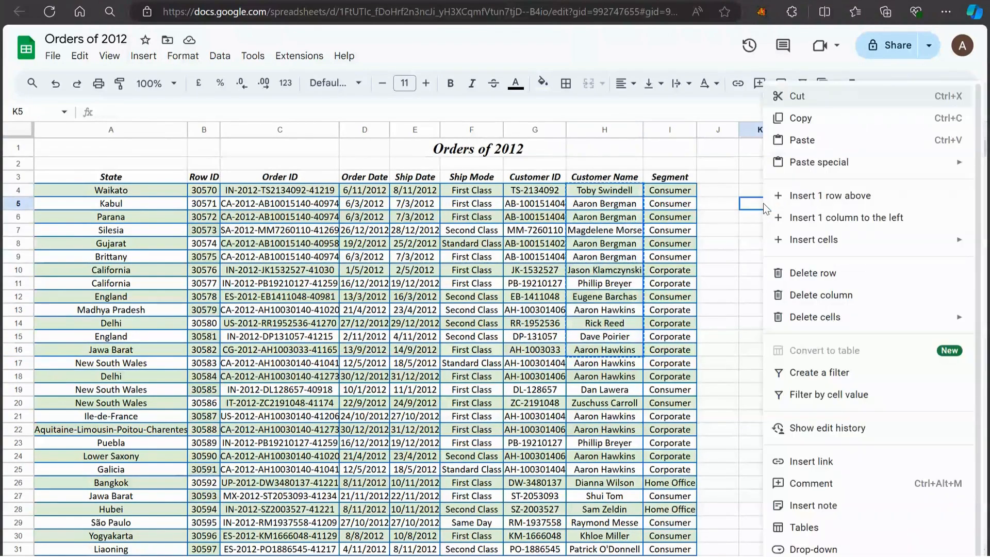
{"action": "left_click", "coordinate": [803, 140]}
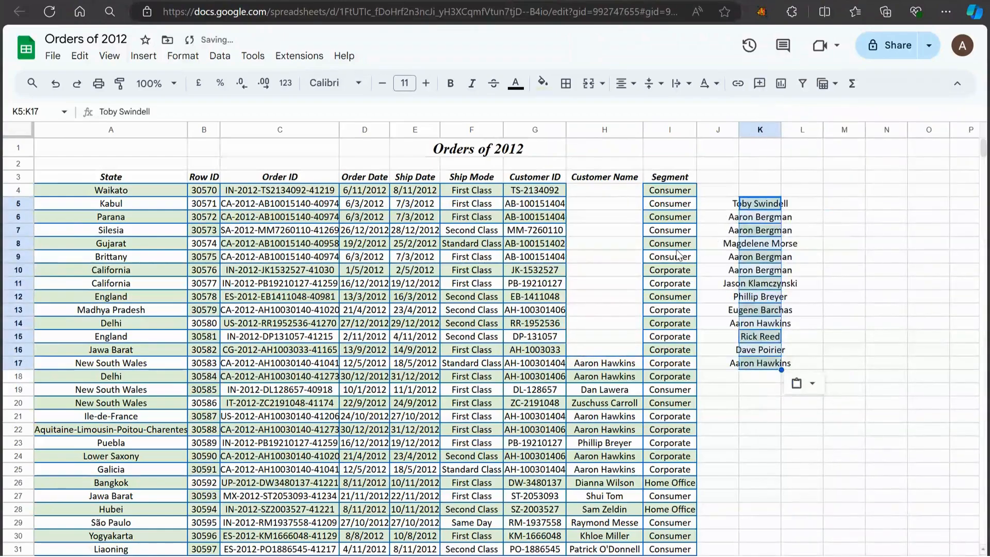
Undo the last paste into column K, and copy the customer names in H4:H11 to cell L6
{"action": "key", "text": "ctrl+z"}
{"action": "left_click_drag", "start_coordinate": [611, 191], "coordinate": [614, 289]}
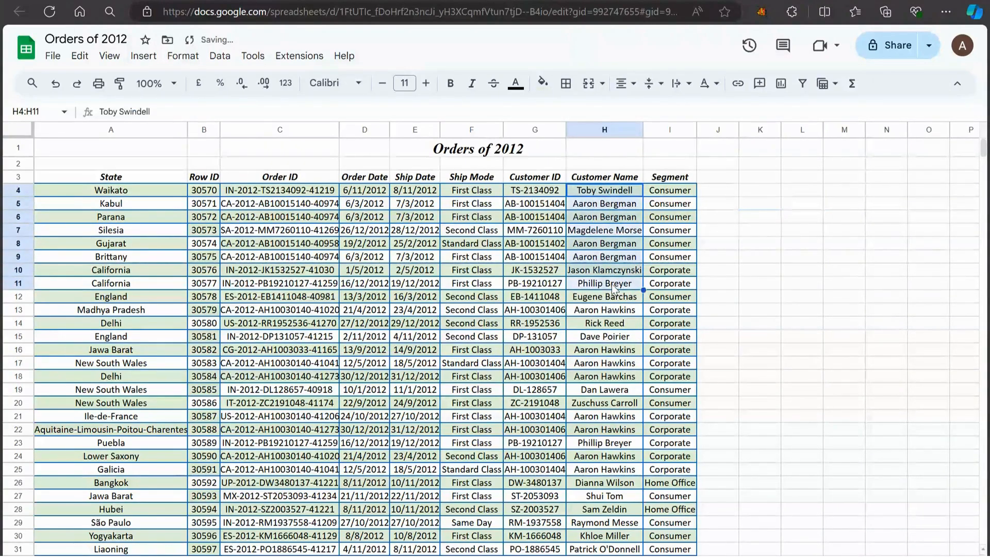
{"action": "right_click", "coordinate": [612, 288]}
{"action": "left_click", "coordinate": [637, 159]}
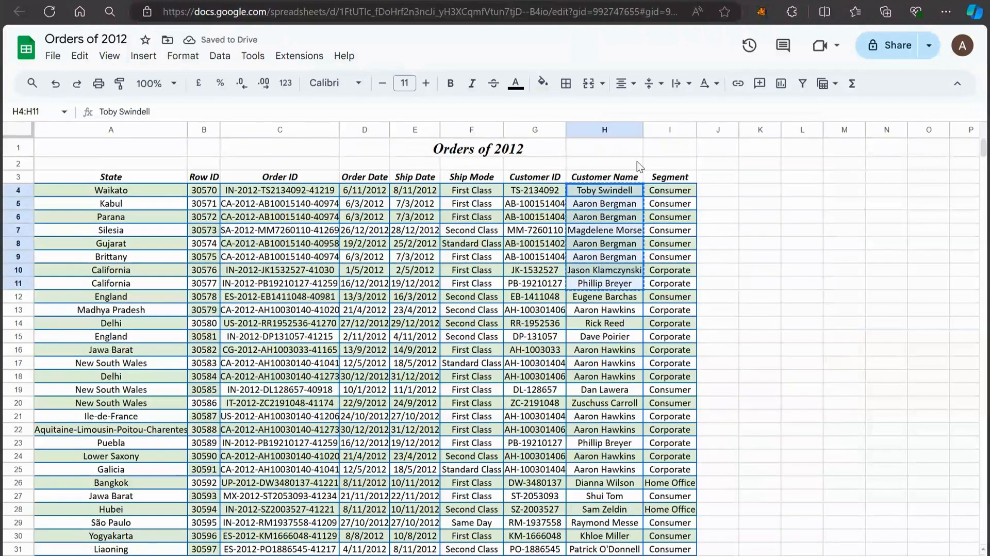
{"action": "left_click", "coordinate": [797, 218]}
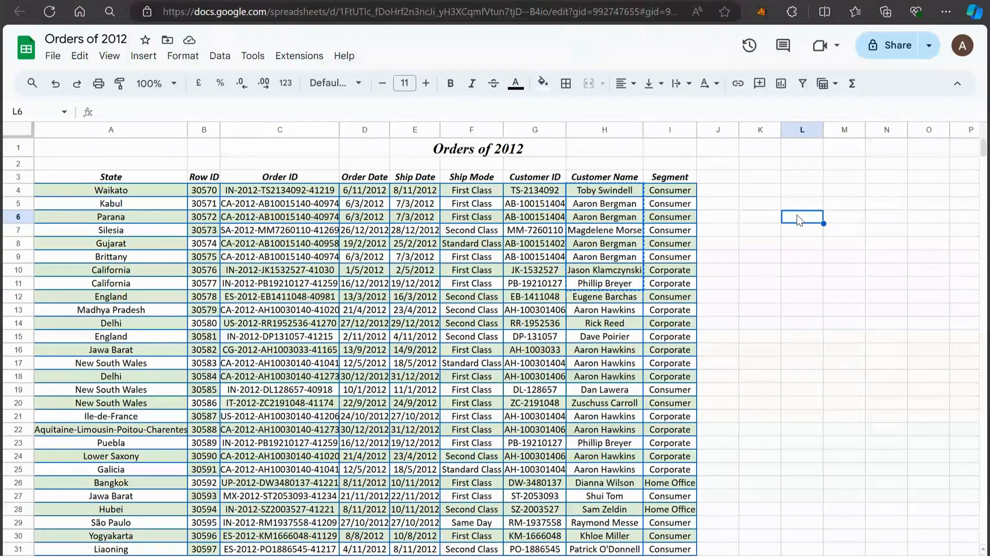
{"action": "right_click", "coordinate": [797, 215]}
{"action": "left_click", "coordinate": [835, 73]}
Undo the paste at L6, and copy the customer names in H4:H15 to cell L5
{"action": "key", "text": "ctrl+z"}
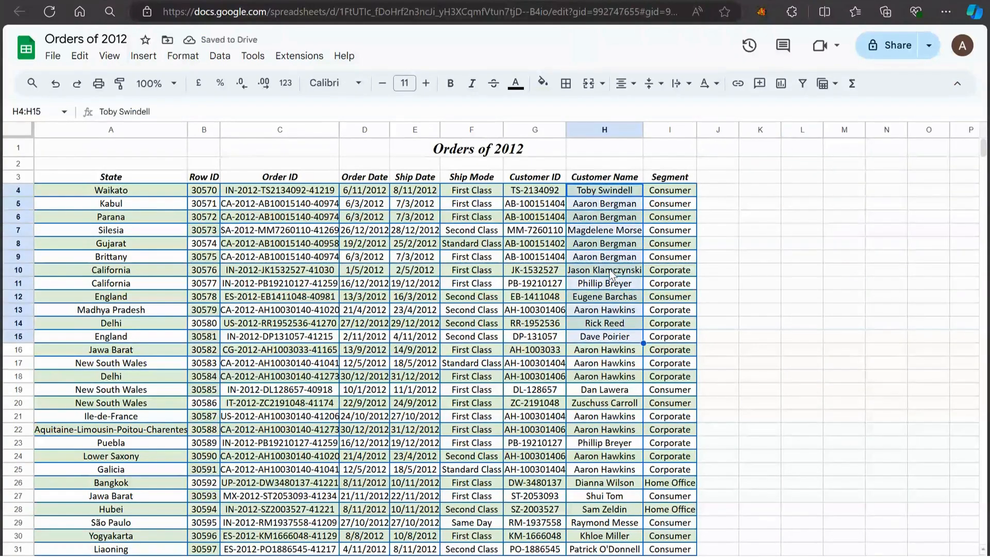
{"action": "right_click", "coordinate": [612, 274]}
{"action": "left_click", "coordinate": [666, 154]}
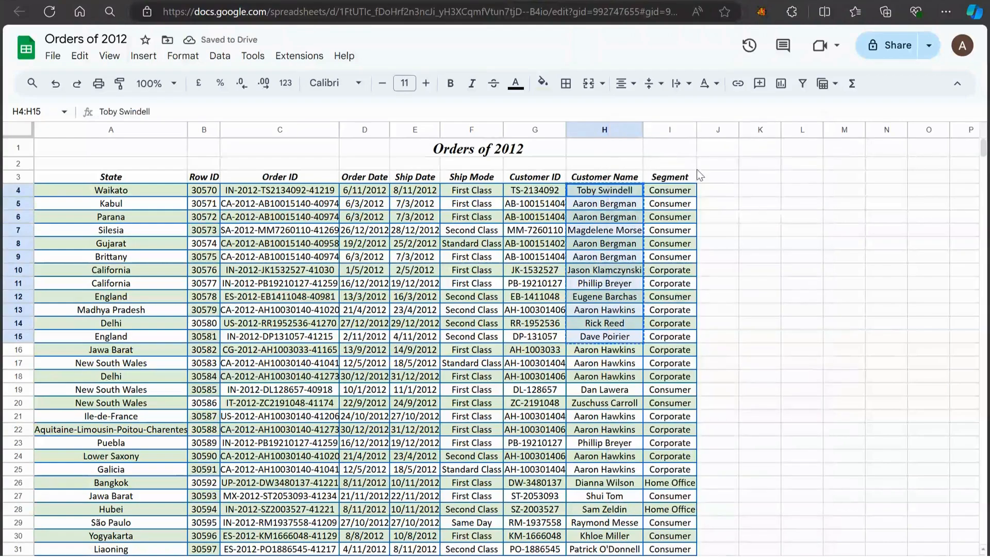
{"action": "right_click", "coordinate": [795, 205]}
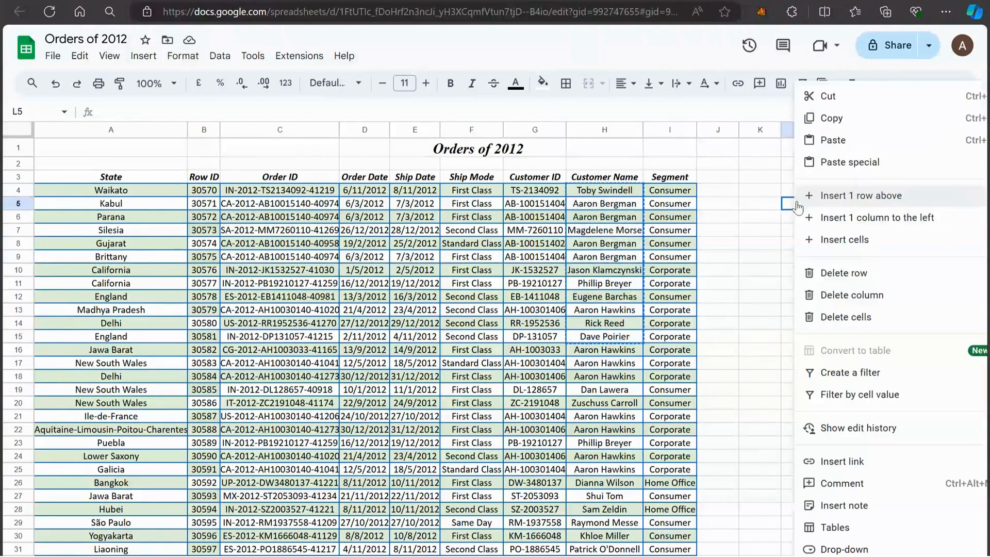
{"action": "left_click", "coordinate": [830, 143]}
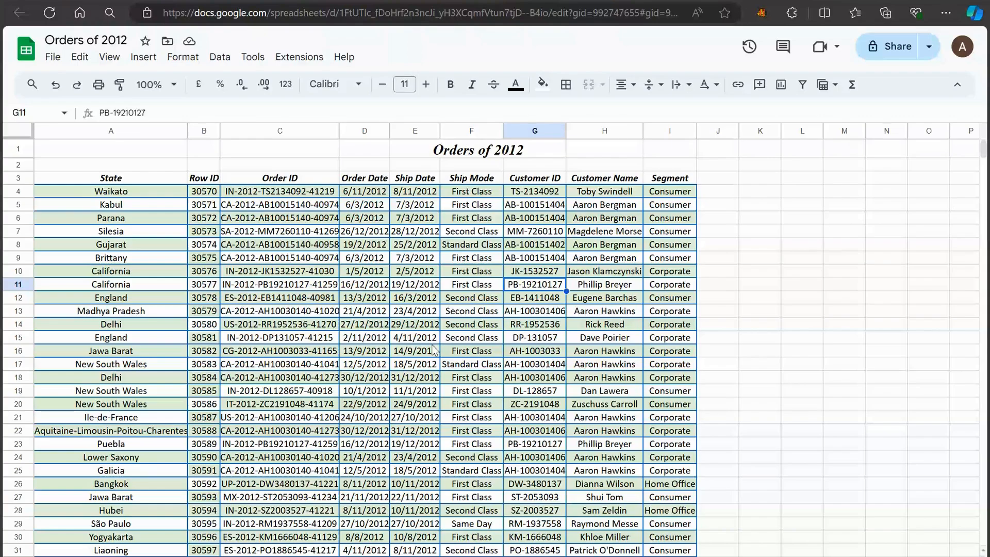
Insert one empty column to the left of the Order Date column D
{"action": "left_click", "coordinate": [453, 218]}
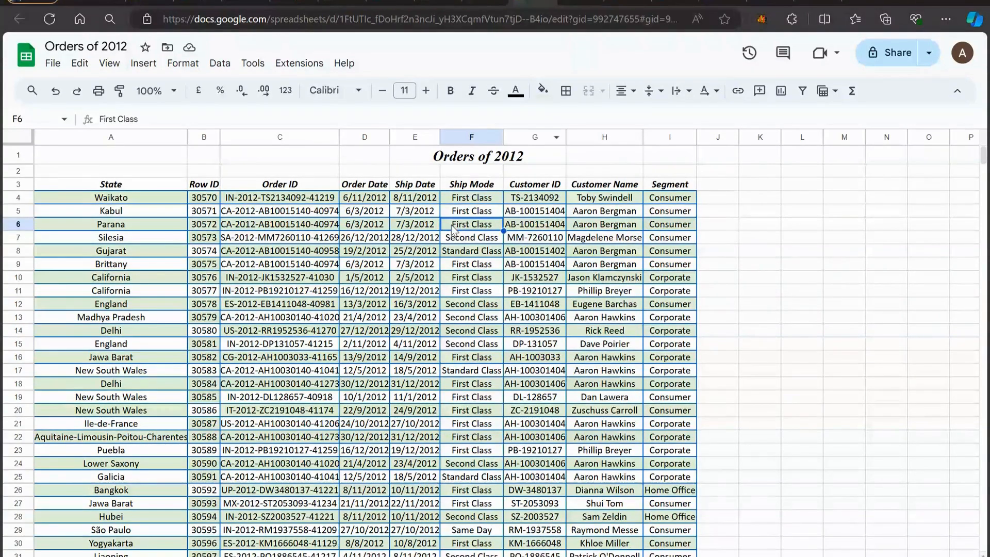
{"action": "left_click", "coordinate": [380, 139]}
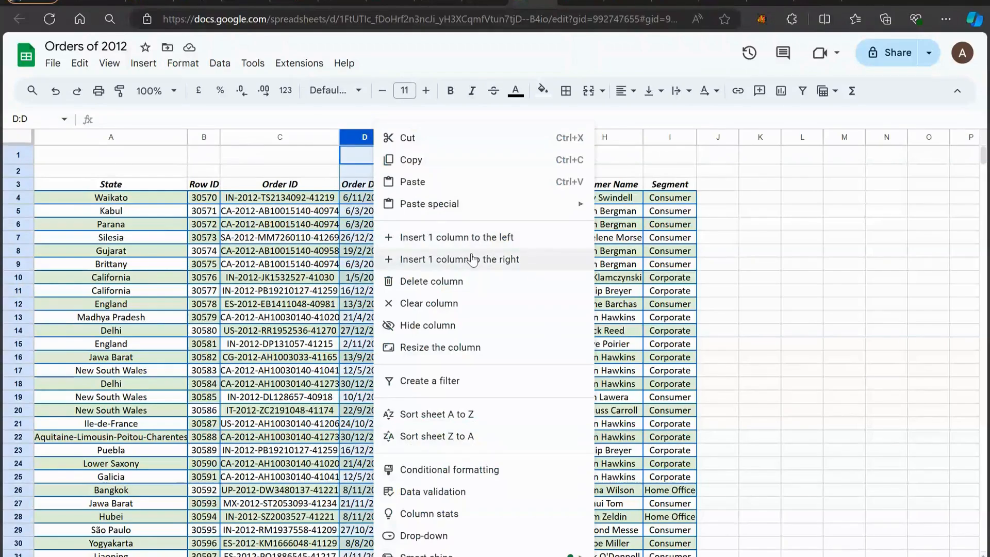
{"action": "left_click", "coordinate": [448, 240]}
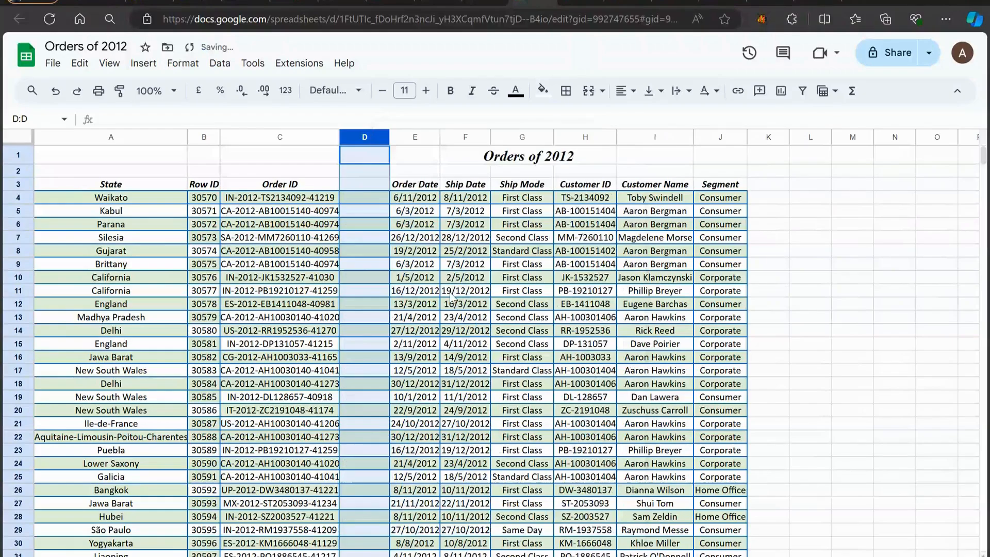
Insert one empty row below row 13
{"action": "left_click", "coordinate": [302, 308]}
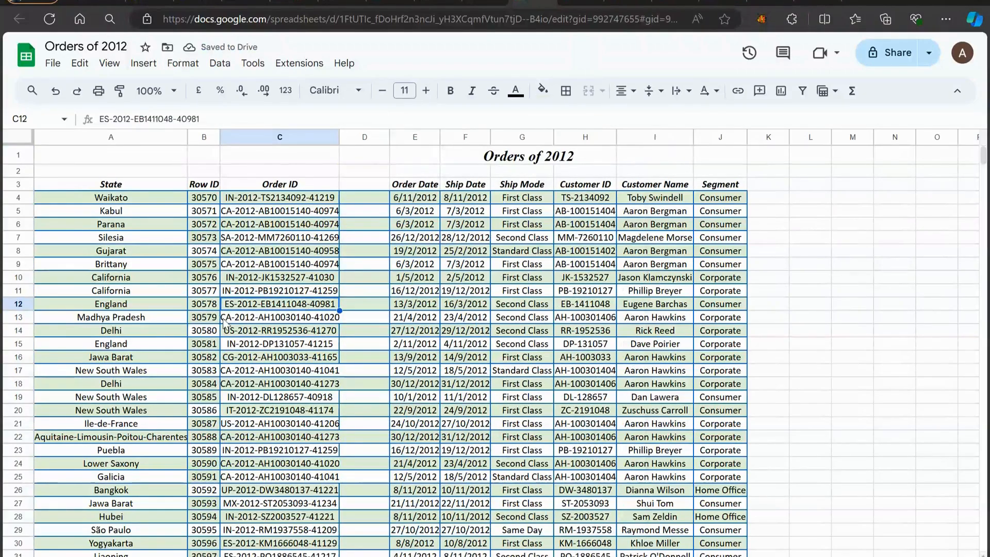
{"action": "right_click", "coordinate": [19, 321]}
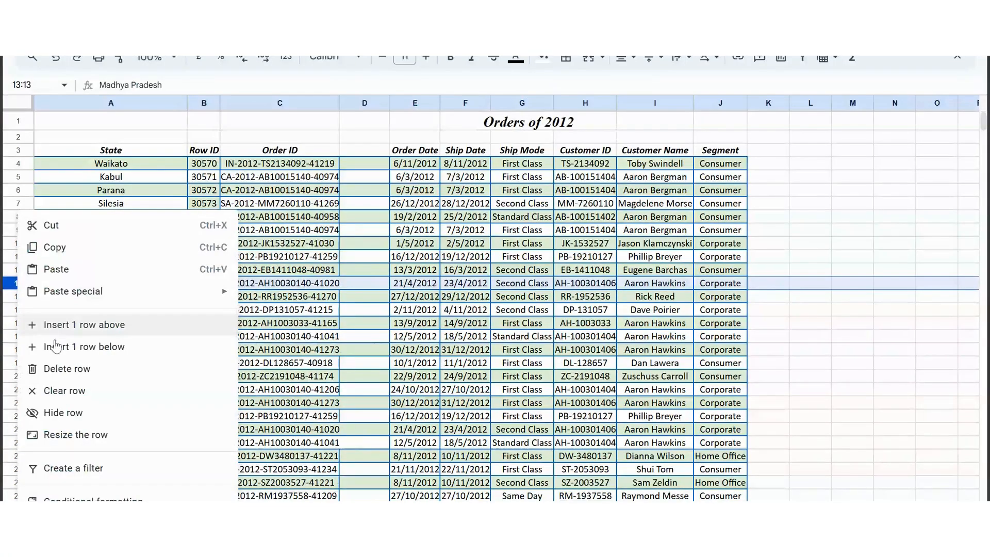
{"action": "left_click", "coordinate": [64, 383]}
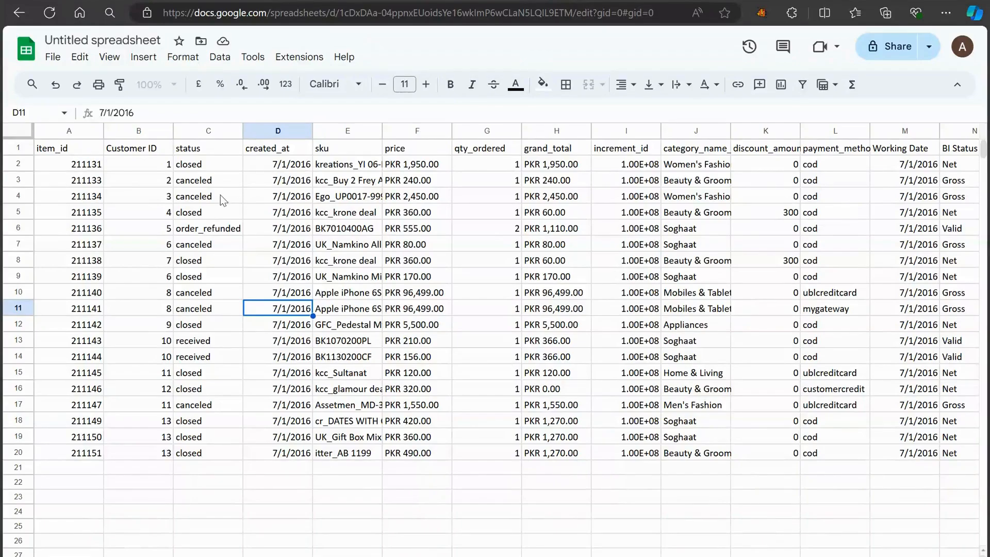
Select cell C3, range C3:C14, cell C20 and the empty cell C21 of the status column in turn
{"action": "left_click", "coordinate": [212, 179]}
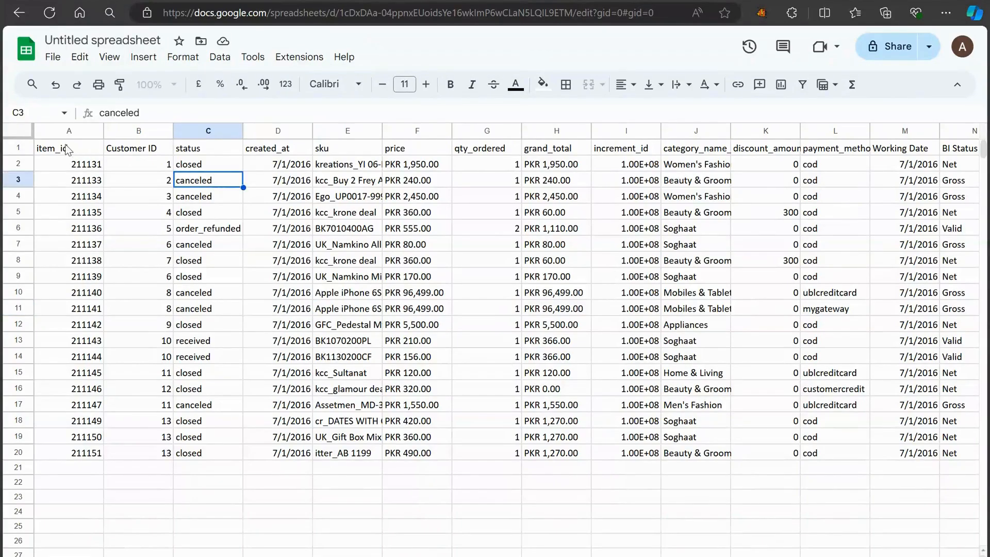
{"action": "left_click_drag", "start_coordinate": [186, 180], "coordinate": [216, 361]}
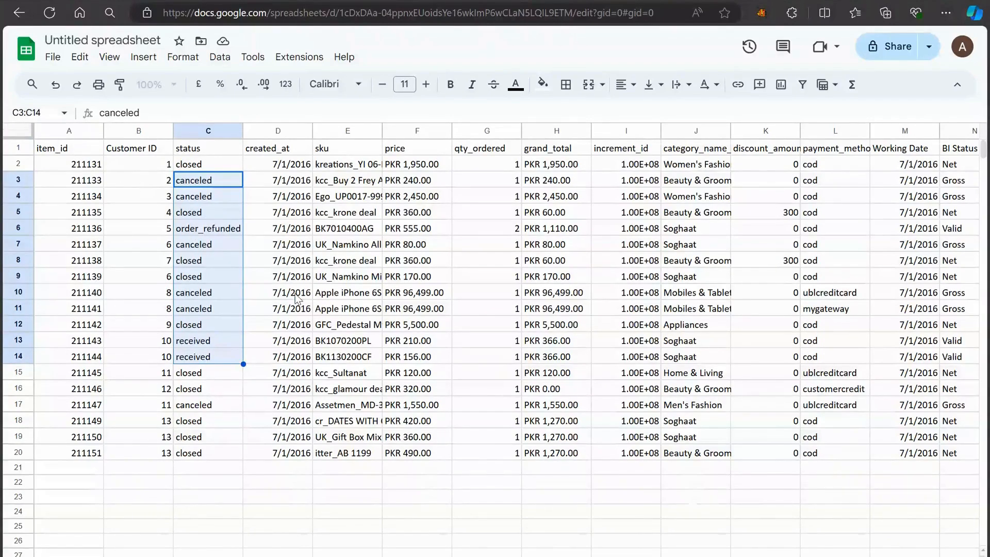
{"action": "left_click", "coordinate": [215, 457]}
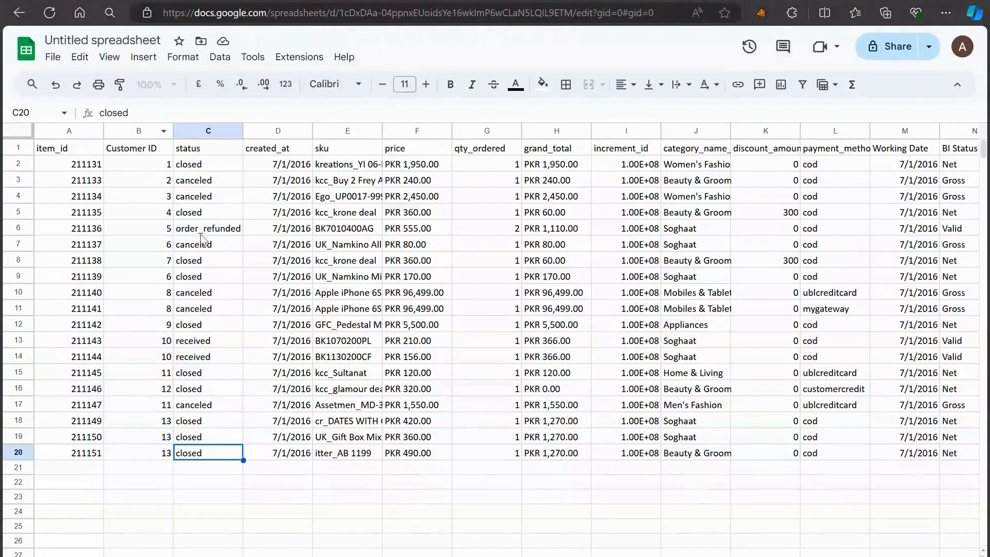
{"action": "left_click", "coordinate": [194, 468]}
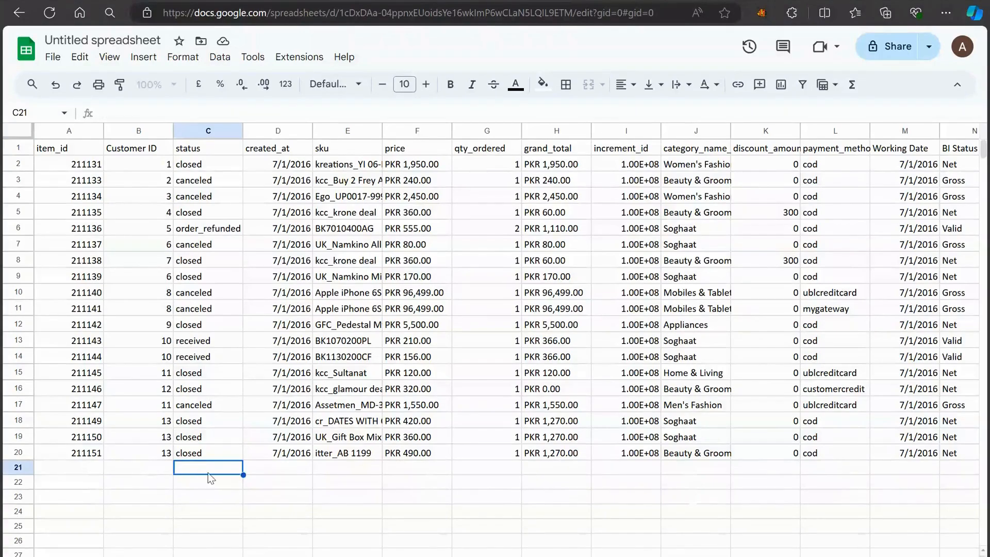
Enter a SUM formula in cell G21 that adds the qty_ordered values in G2:G13
{"action": "left_click", "coordinate": [472, 472]}
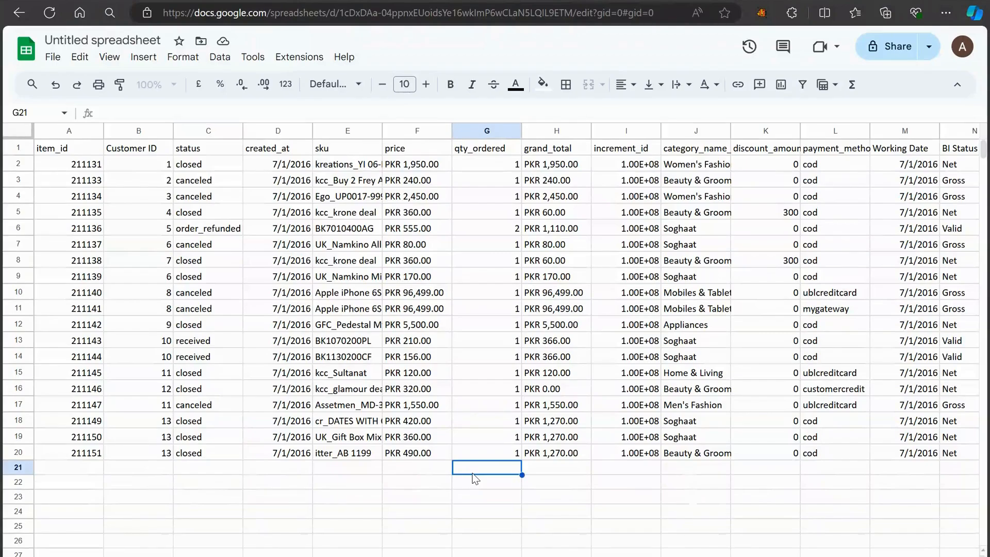
{"action": "type", "text": "="}
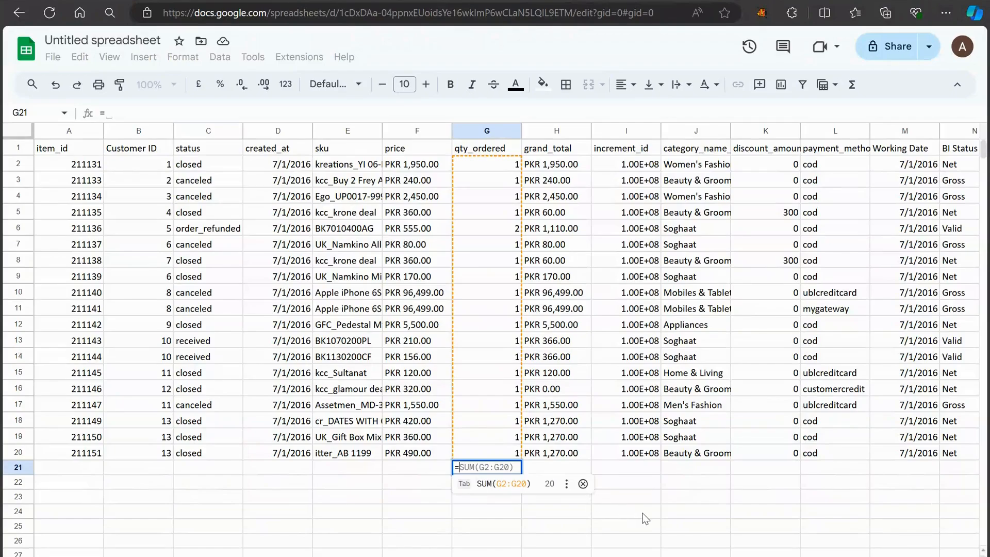
{"action": "type", "text": "sum"}
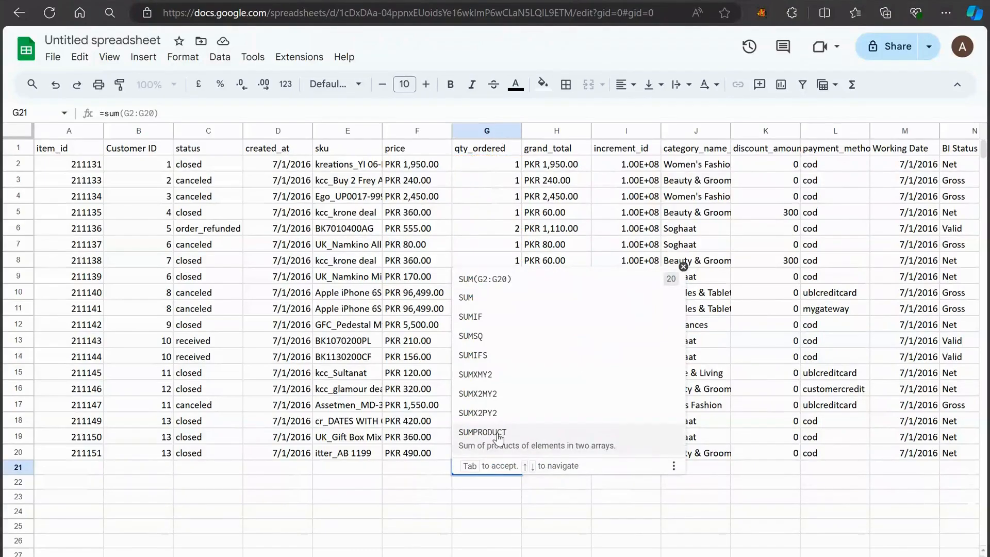
{"action": "left_click", "coordinate": [495, 286]}
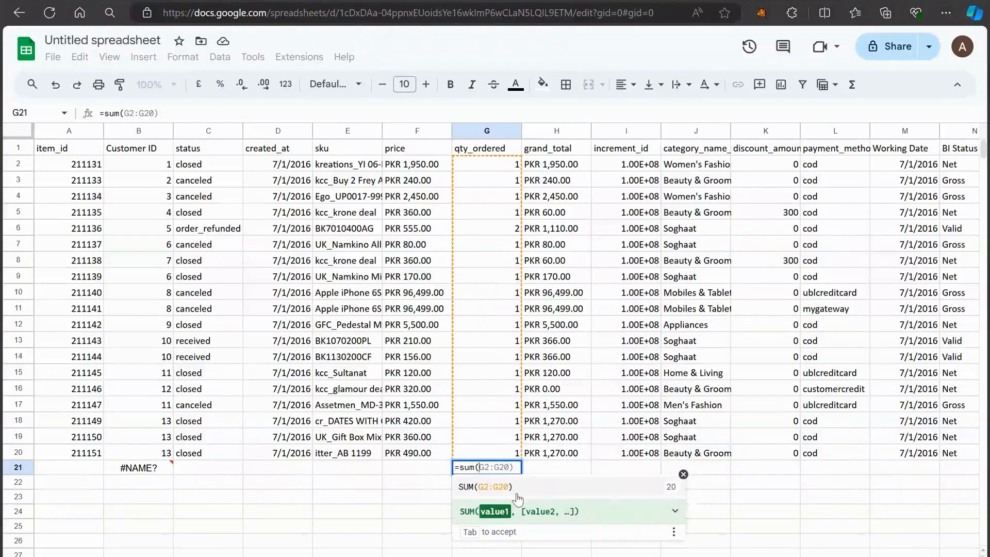
{"action": "left_click_drag", "start_coordinate": [499, 175], "coordinate": [510, 349]}
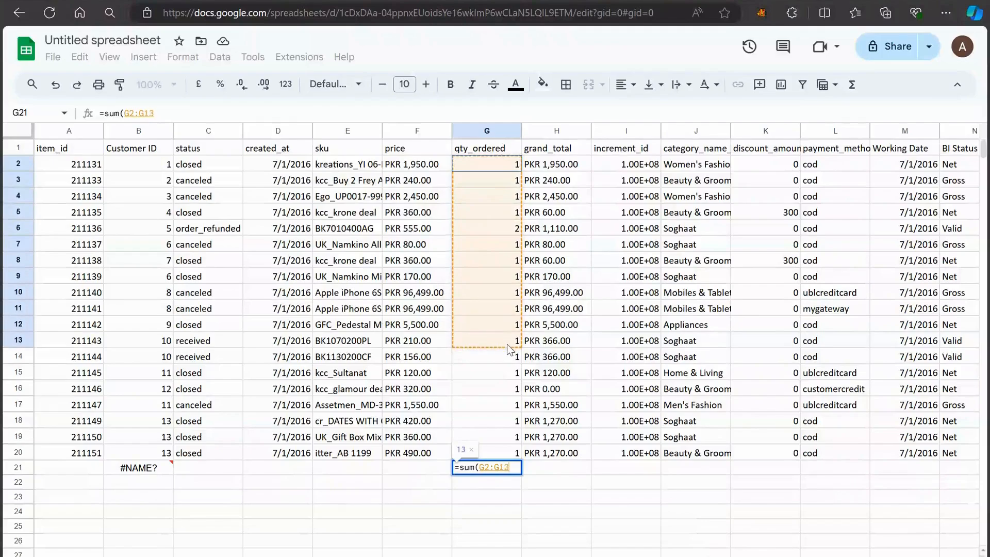
{"action": "type", "text": ")"}
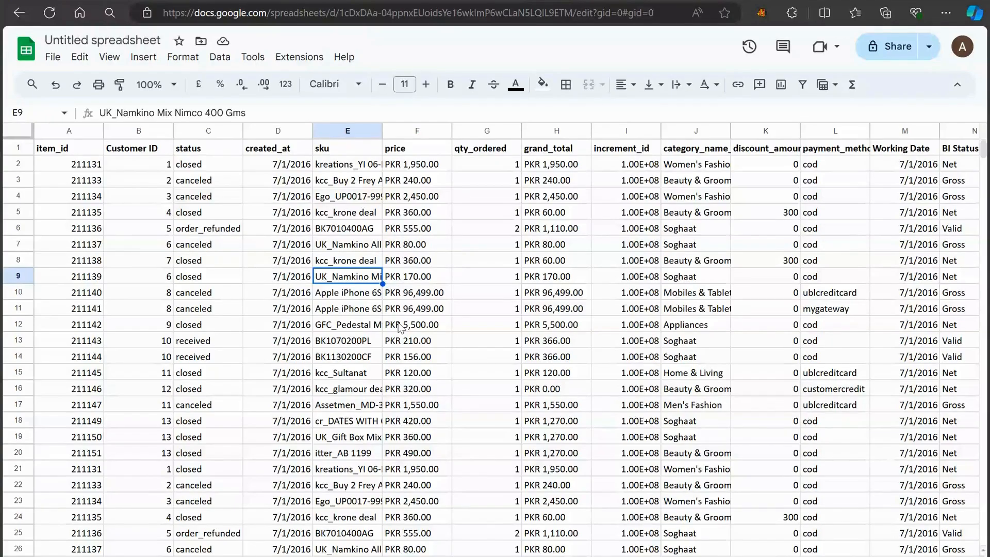
Move down the sku column past row 30 and back up to E1 to check whether the headers stay in view
{"action": "key", "text": "Down"}
{"action": "key", "text": "Down"}
{"action": "key", "text": "Down"}
{"action": "key", "text": "Down"}
{"action": "key", "text": "Down"}
{"action": "key", "text": "Down"}
{"action": "key", "text": "Down"}
{"action": "key", "text": "Down"}
{"action": "key", "text": "Down"}
{"action": "key", "text": "Down"}
{"action": "key", "text": "Down"}
{"action": "key", "text": "Down"}
{"action": "key", "text": "Down"}
{"action": "key", "text": "Down"}
{"action": "key", "text": "Down"}
{"action": "key", "text": "Down"}
{"action": "key", "text": "Down"}
{"action": "key", "text": "Down"}
{"action": "key", "text": "Down"}
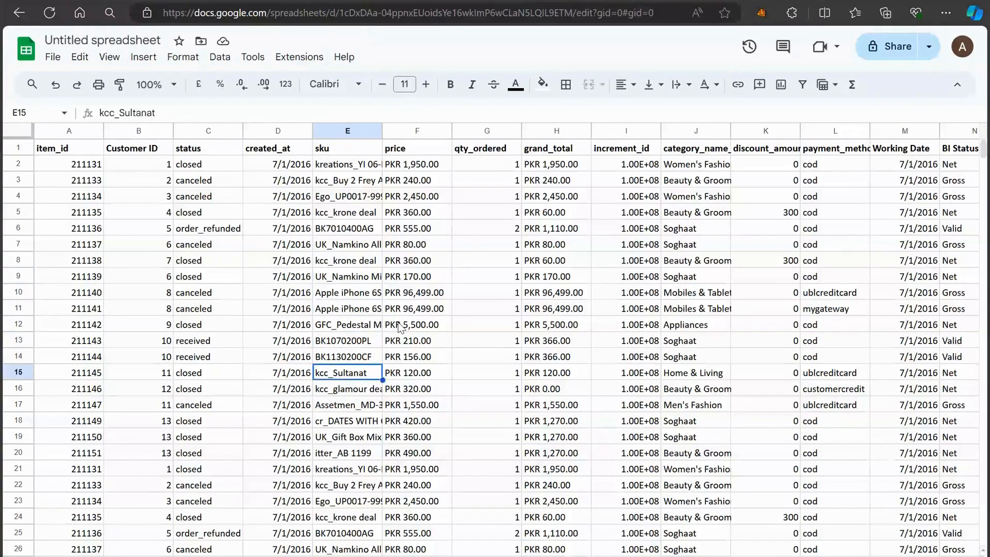
{"action": "key", "text": "Down"}
{"action": "key", "text": "Down"}
{"action": "key", "text": "Down"}
{"action": "key", "text": "Down"}
{"action": "key", "text": "Down"}
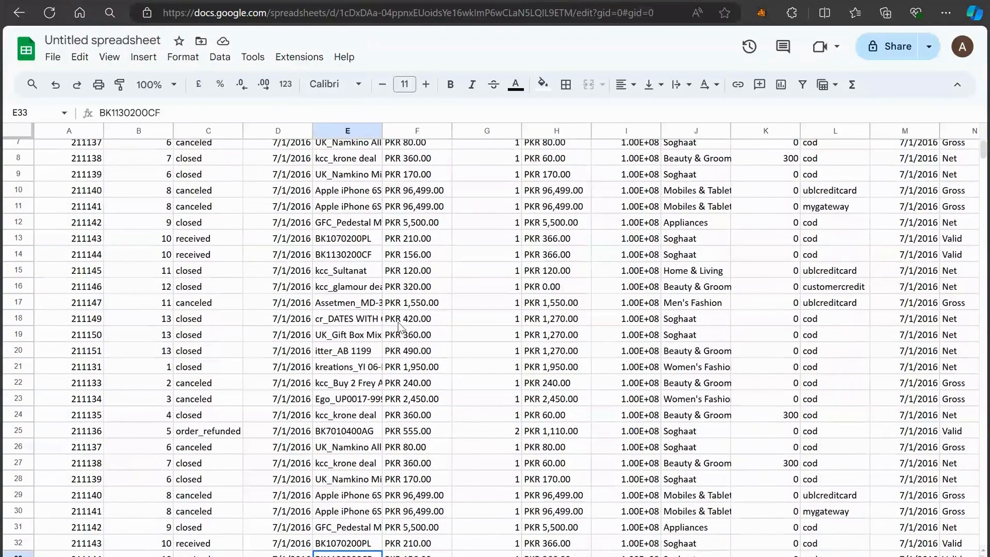
{"action": "key", "text": "Down"}
{"action": "key", "text": "Up"}
{"action": "key", "text": "Up"}
{"action": "key", "text": "Up"}
{"action": "key", "text": "Up"}
{"action": "key", "text": "Up"}
{"action": "key", "text": "Up"}
{"action": "key", "text": "Up"}
{"action": "key", "text": "Up"}
{"action": "key", "text": "Up"}
{"action": "key", "text": "Up"}
{"action": "key", "text": "Up"}
{"action": "key", "text": "Up"}
{"action": "key", "text": "Up"}
{"action": "key", "text": "Up"}
{"action": "key", "text": "Up"}
{"action": "key", "text": "Up"}
{"action": "key", "text": "Up"}
{"action": "key", "text": "Up"}
{"action": "key", "text": "Up"}
{"action": "key", "text": "Up"}
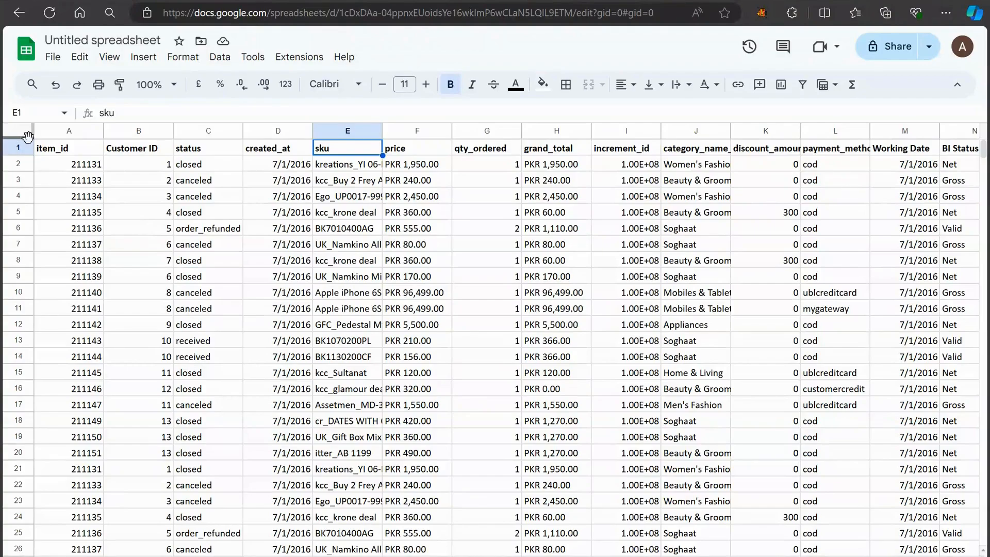
Freeze rows 1 to 4 and move down and back up the Customer ID column to check the frozen rows
{"action": "left_click_drag", "start_coordinate": [28, 137], "coordinate": [29, 206]}
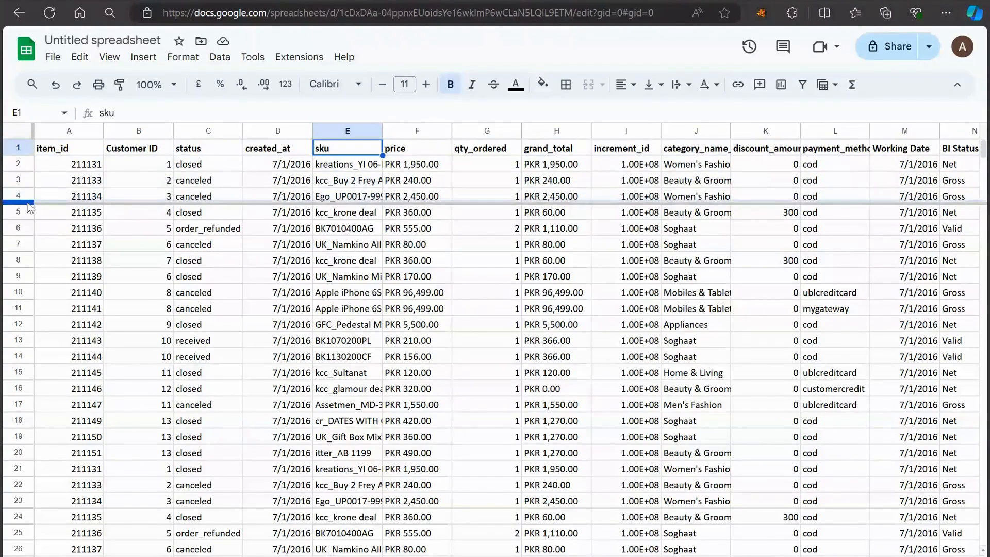
{"action": "left_click", "coordinate": [141, 263]}
{"action": "key", "text": "Down"}
{"action": "key", "text": "Down"}
{"action": "key", "text": "Down"}
{"action": "key", "text": "Down"}
{"action": "key", "text": "Down"}
{"action": "key", "text": "Down"}
{"action": "key", "text": "Down"}
{"action": "key", "text": "Down"}
{"action": "key", "text": "Down"}
{"action": "key", "text": "Down"}
{"action": "key", "text": "Down"}
{"action": "key", "text": "Down"}
{"action": "key", "text": "Down"}
{"action": "key", "text": "Down"}
{"action": "key", "text": "Down"}
{"action": "key", "text": "Down"}
{"action": "key", "text": "Down"}
{"action": "key", "text": "Down"}
{"action": "key", "text": "Down"}
{"action": "key", "text": "Down"}
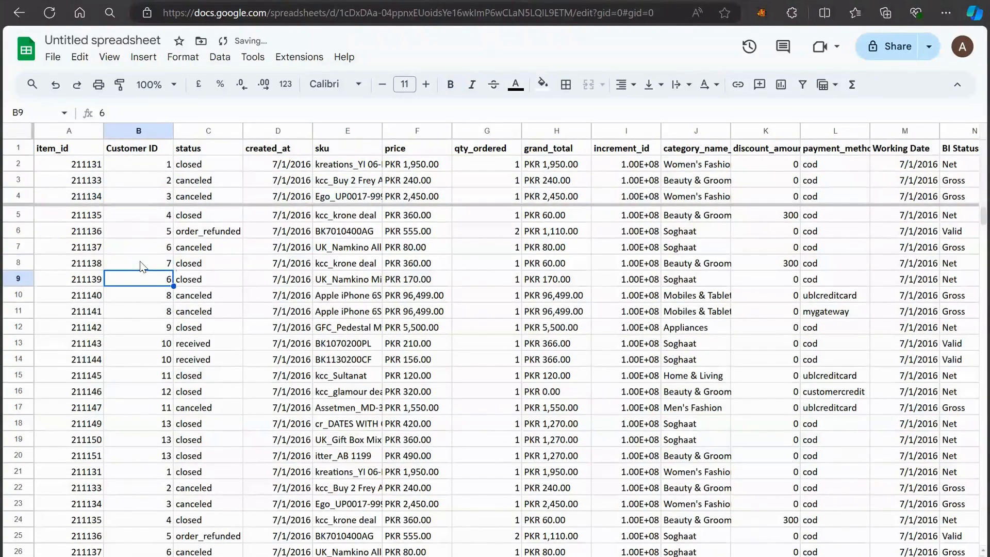
{"action": "key", "text": "Up"}
{"action": "key", "text": "Up"}
{"action": "key", "text": "Up"}
{"action": "key", "text": "Up"}
{"action": "key", "text": "Up"}
{"action": "key", "text": "Up"}
{"action": "key", "text": "Up"}
{"action": "key", "text": "Up"}
{"action": "key", "text": "Up"}
{"action": "key", "text": "Up"}
{"action": "key", "text": "Up"}
{"action": "key", "text": "Up"}
{"action": "key", "text": "Up"}
{"action": "key", "text": "Up"}
{"action": "key", "text": "Up"}
{"action": "key", "text": "Up"}
{"action": "key", "text": "Up"}
{"action": "key", "text": "Up"}
{"action": "key", "text": "Up"}
{"action": "key", "text": "Up"}
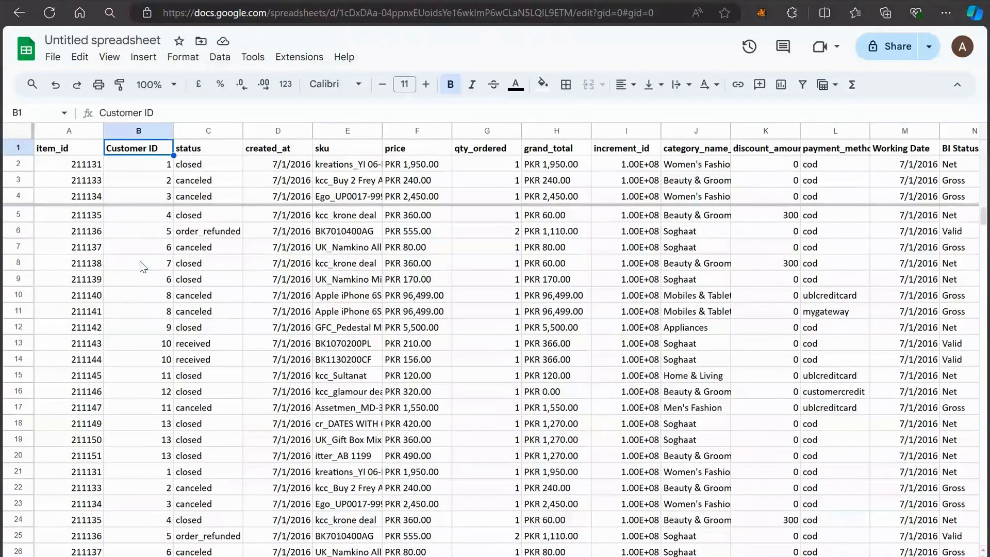
Undo the row freeze and freeze columns A to C instead, moving right along row 1 to check them
{"action": "key", "text": "ctrl+z"}
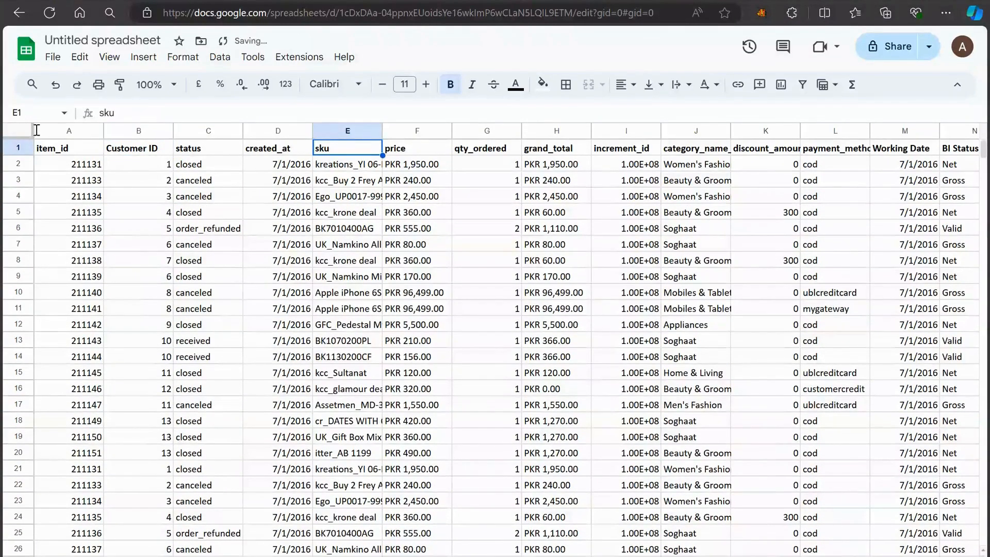
{"action": "left_click_drag", "start_coordinate": [31, 129], "coordinate": [243, 153]}
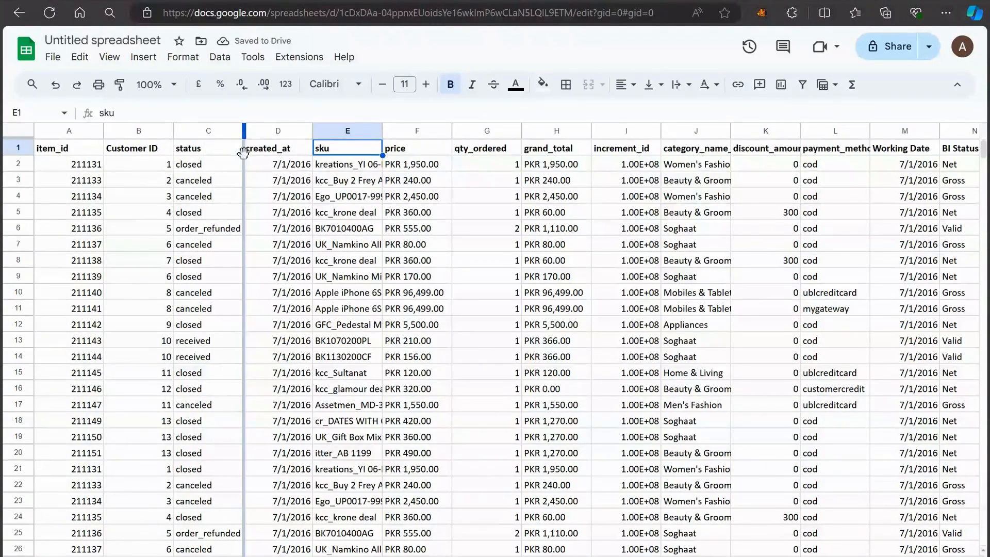
{"action": "key", "text": "Right"}
{"action": "key", "text": "Right"}
{"action": "key", "text": "Right"}
{"action": "key", "text": "Right"}
{"action": "key", "text": "Right"}
{"action": "key", "text": "Right"}
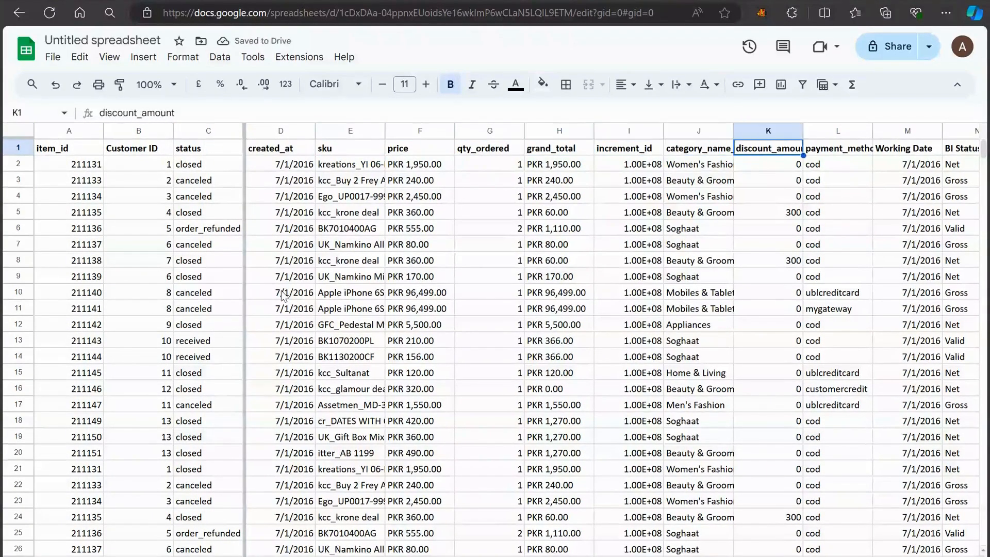
{"action": "key", "text": "Right"}
{"action": "key", "text": "Right"}
{"action": "key", "text": "Right"}
{"action": "key", "text": "Right"}
{"action": "key", "text": "Right"}
{"action": "key", "text": "Right"}
{"action": "key", "text": "Right"}
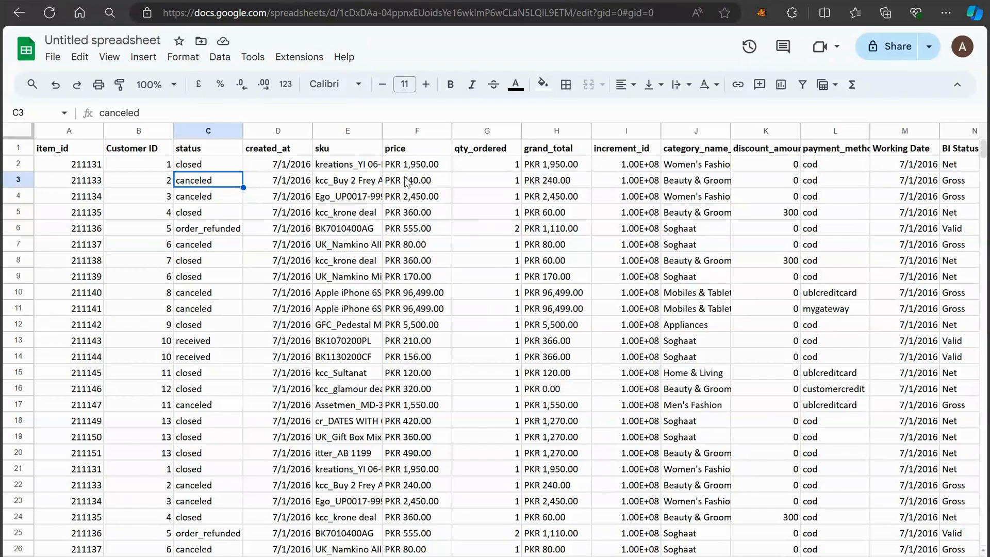
Freeze the columns up to column E, the sku column
{"action": "left_click", "coordinate": [340, 150]}
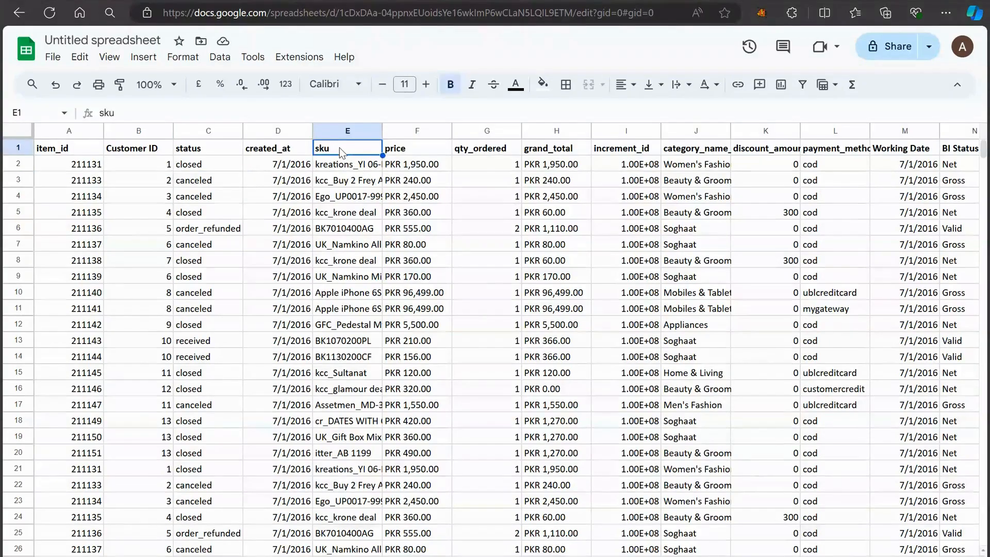
{"action": "left_click", "coordinate": [111, 59]}
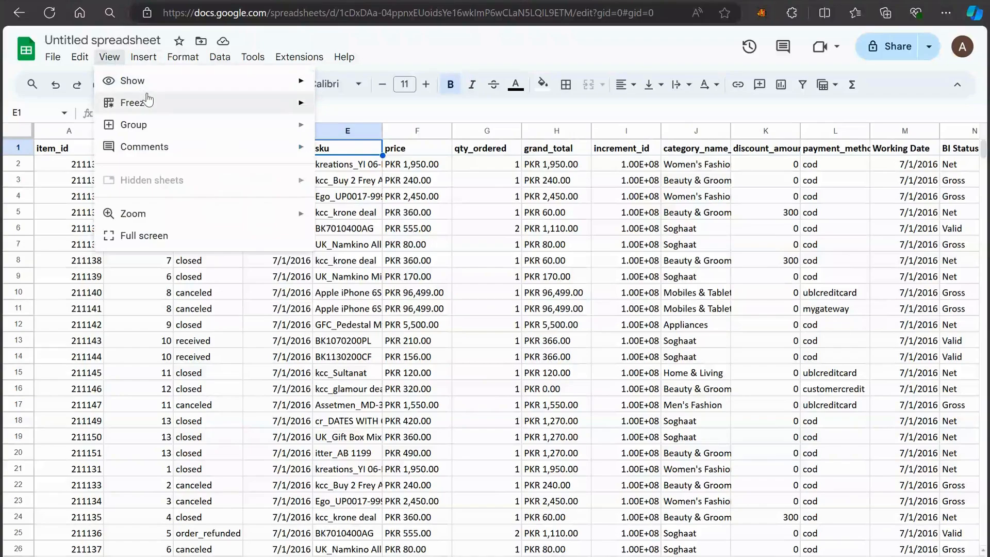
{"action": "mouse_move", "coordinate": [164, 108]}
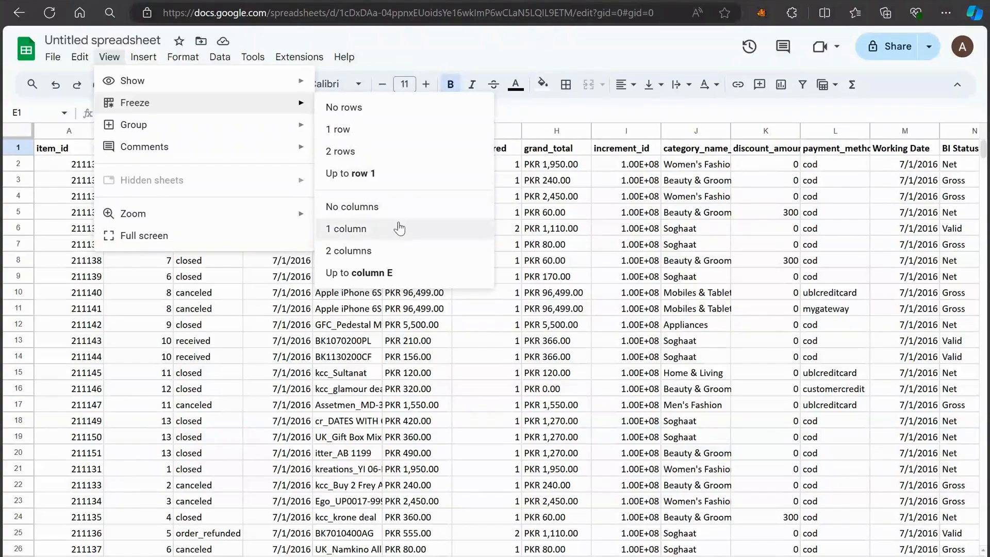
{"action": "left_click", "coordinate": [421, 280]}
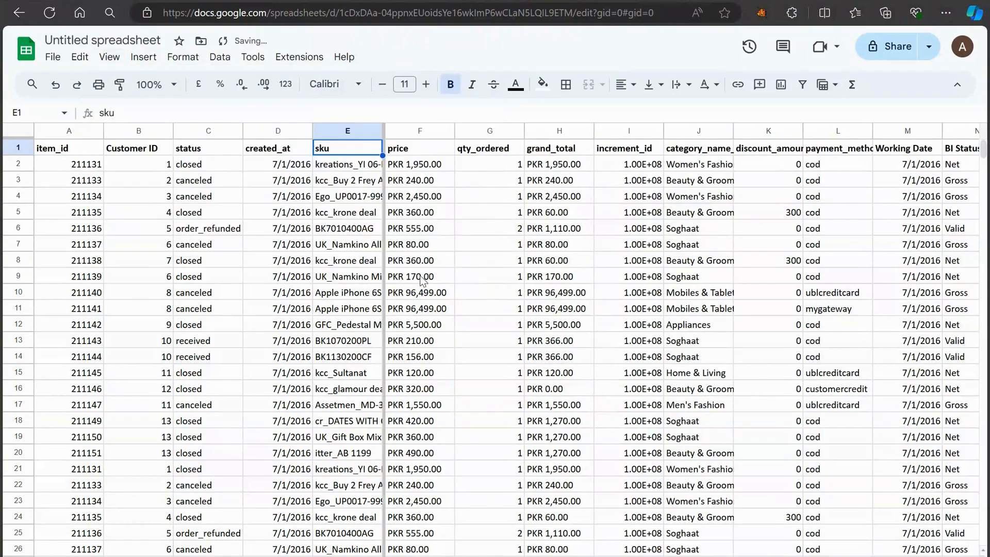
Move right along row 13 to check whether columns A to E stay in view
{"action": "left_click", "coordinate": [530, 337]}
{"action": "key", "text": "Right"}
{"action": "key", "text": "Right"}
{"action": "key", "text": "Right"}
{"action": "key", "text": "Right"}
{"action": "key", "text": "Right"}
{"action": "key", "text": "Right"}
{"action": "key", "text": "Right"}
{"action": "key", "text": "Right"}
{"action": "key", "text": "Right"}
{"action": "key", "text": "Right"}
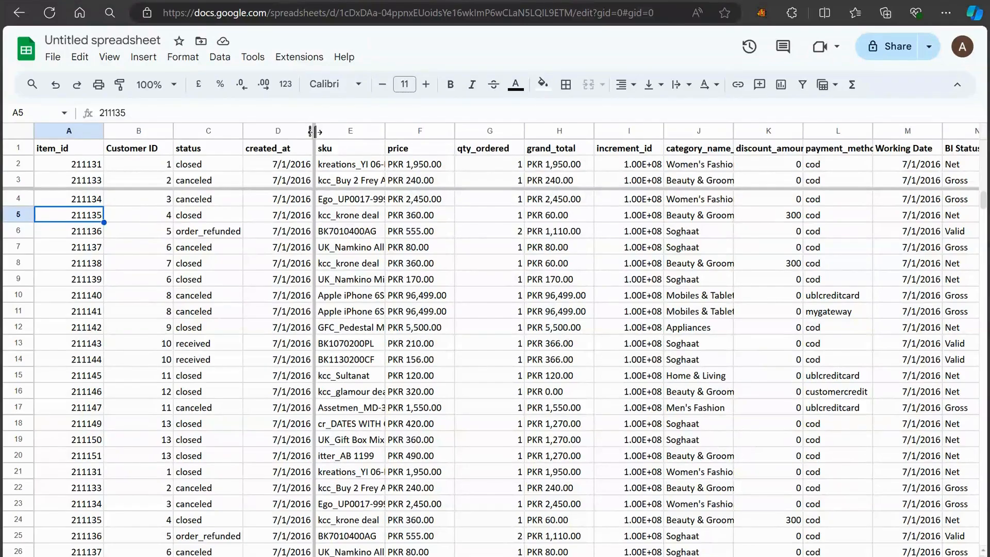
Try to clear the frozen columns and rows by moving the freeze dividers back to the sheet's corner, and undo both moves
{"action": "left_click_drag", "start_coordinate": [313, 132], "coordinate": [26, 153]}
{"action": "left_click_drag", "start_coordinate": [29, 190], "coordinate": [17, 141]}
{"action": "key", "text": "ctrl+z"}
{"action": "key", "text": "ctrl+z"}
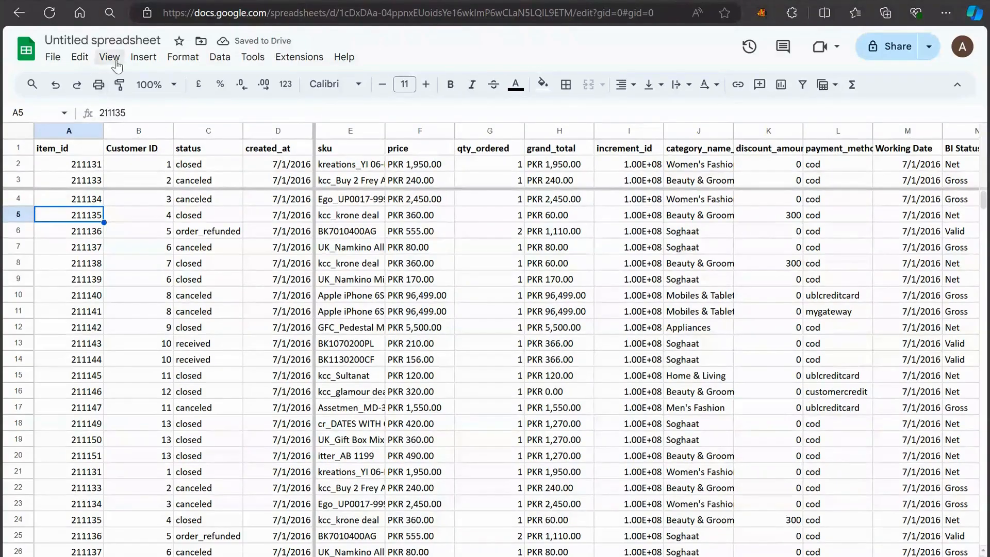
Remove the freeze from all rows and all columns
{"action": "left_click", "coordinate": [118, 59]}
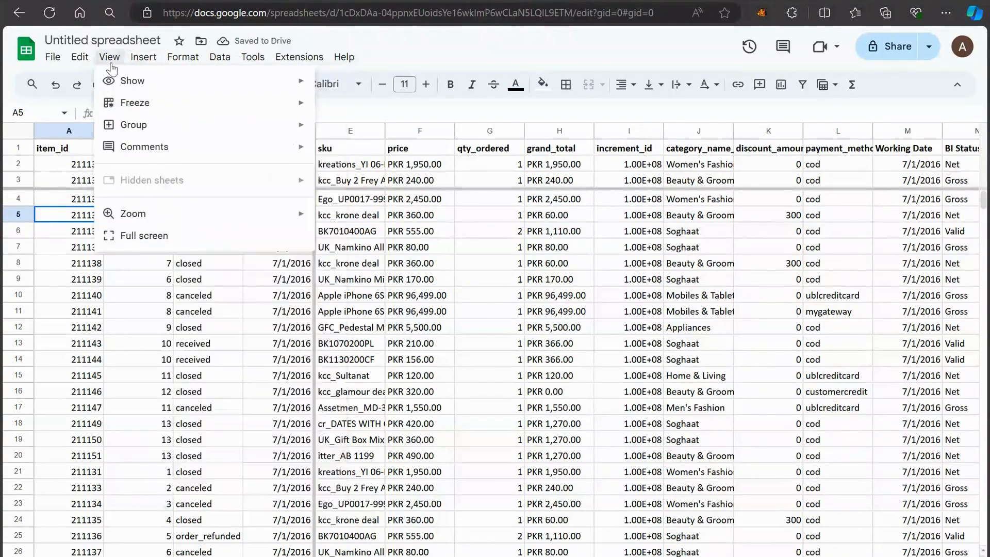
{"action": "mouse_move", "coordinate": [147, 105]}
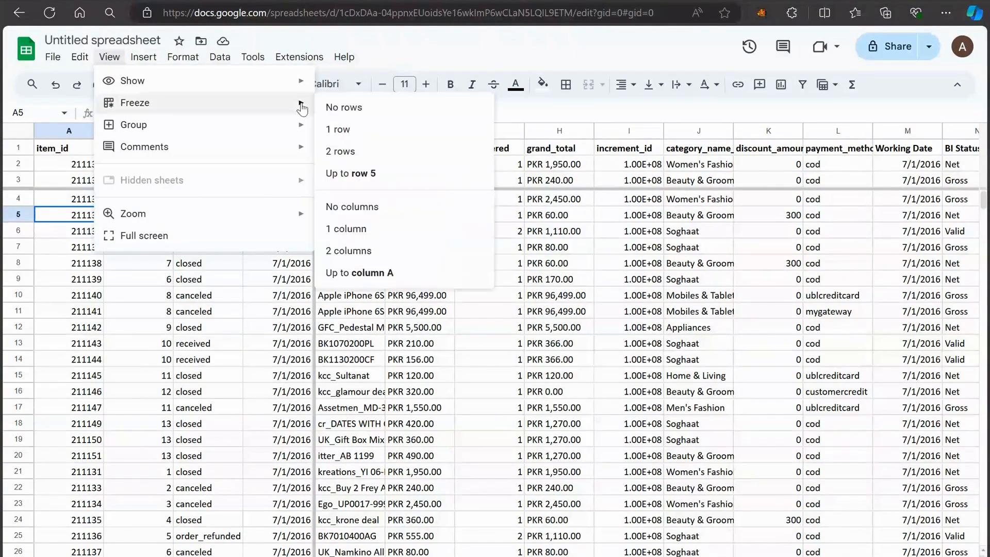
{"action": "left_click", "coordinate": [341, 108]}
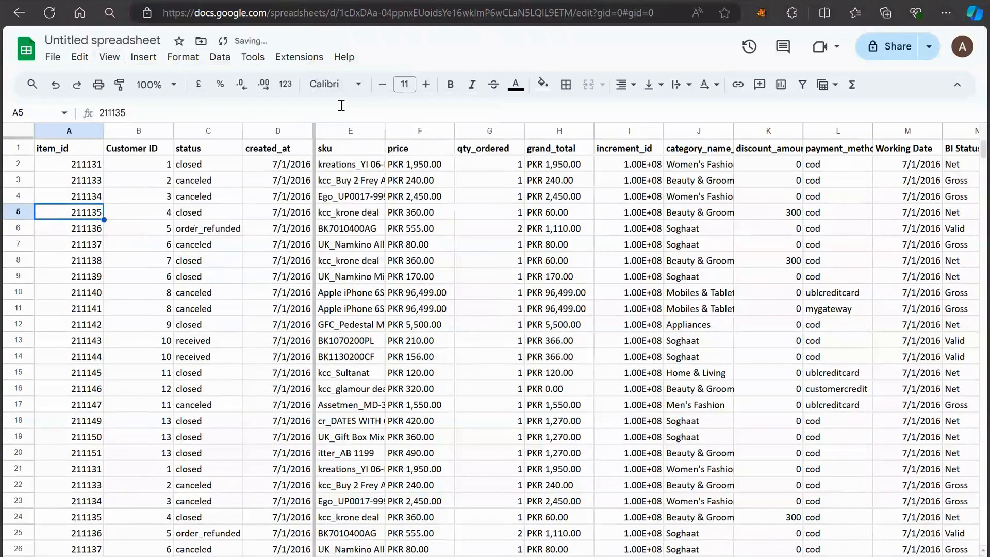
{"action": "left_click", "coordinate": [110, 59]}
{"action": "mouse_move", "coordinate": [186, 103]}
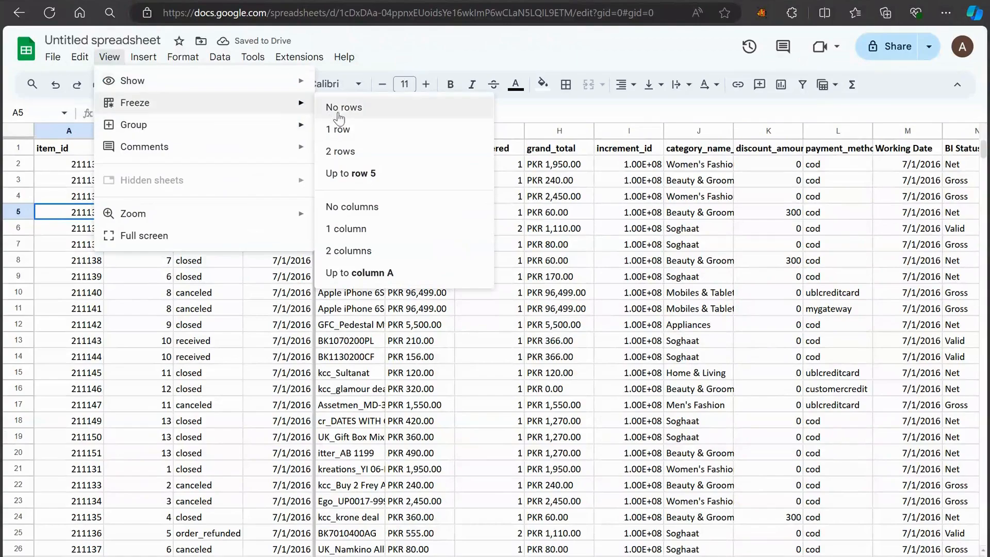
{"action": "left_click", "coordinate": [353, 207]}
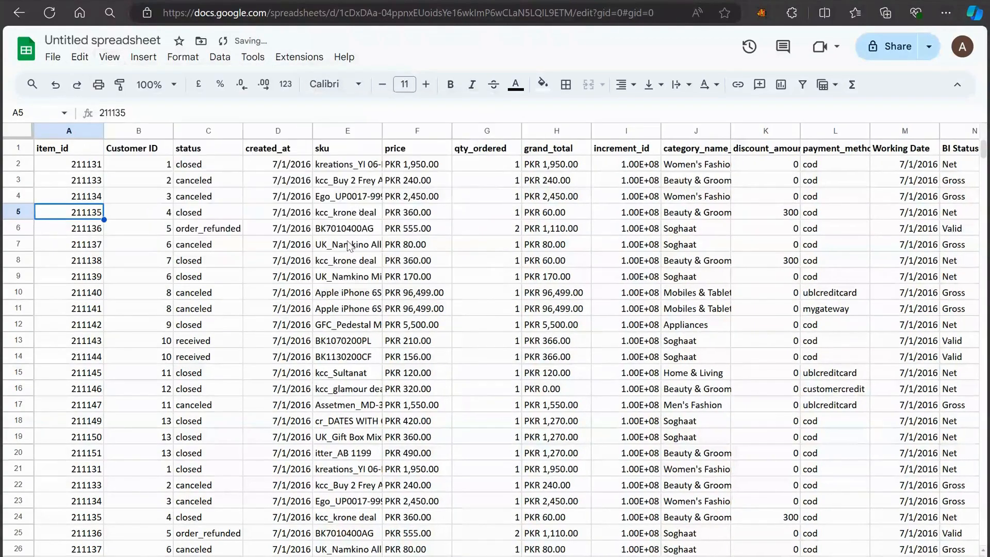
Insert a chart from the category_name_1 and qty_ordered columns, J and G
{"action": "left_click", "coordinate": [697, 197]}
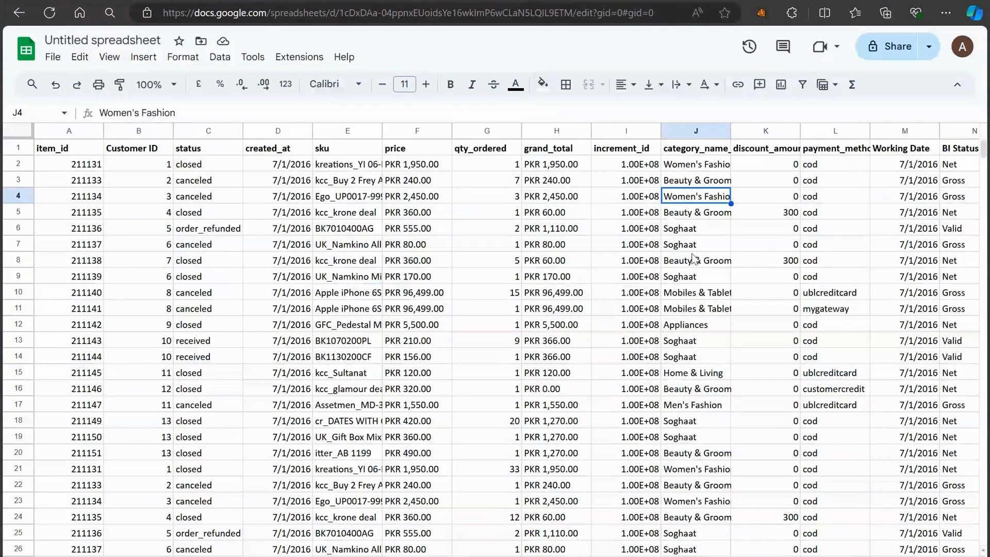
{"action": "left_click", "coordinate": [690, 134]}
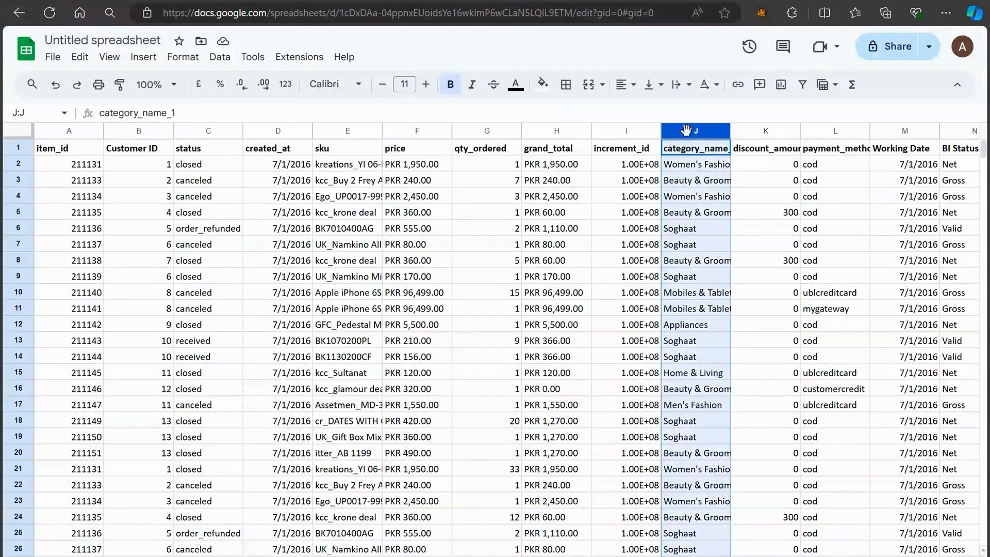
{"action": "left_click", "coordinate": [487, 135], "text": "ctrl"}
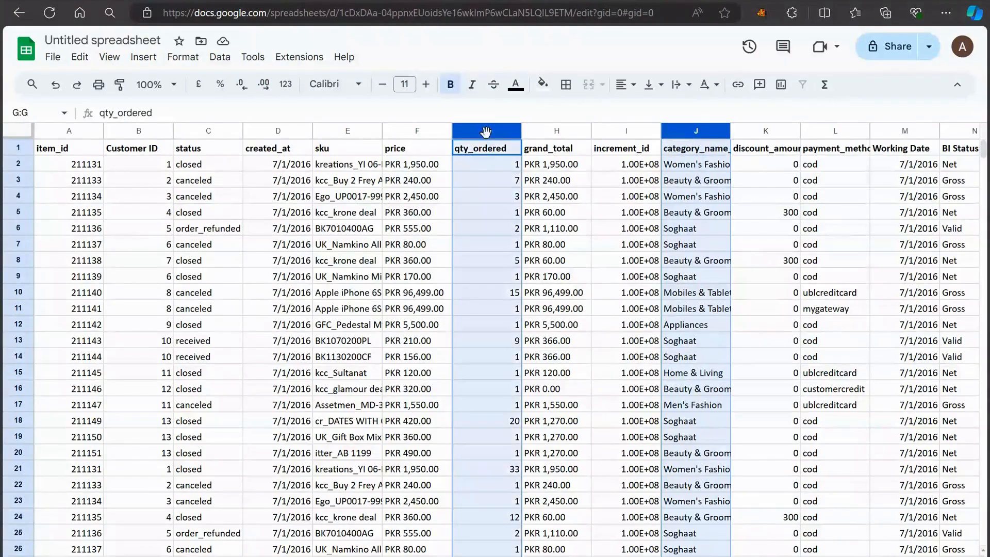
{"action": "left_click", "coordinate": [146, 58]}
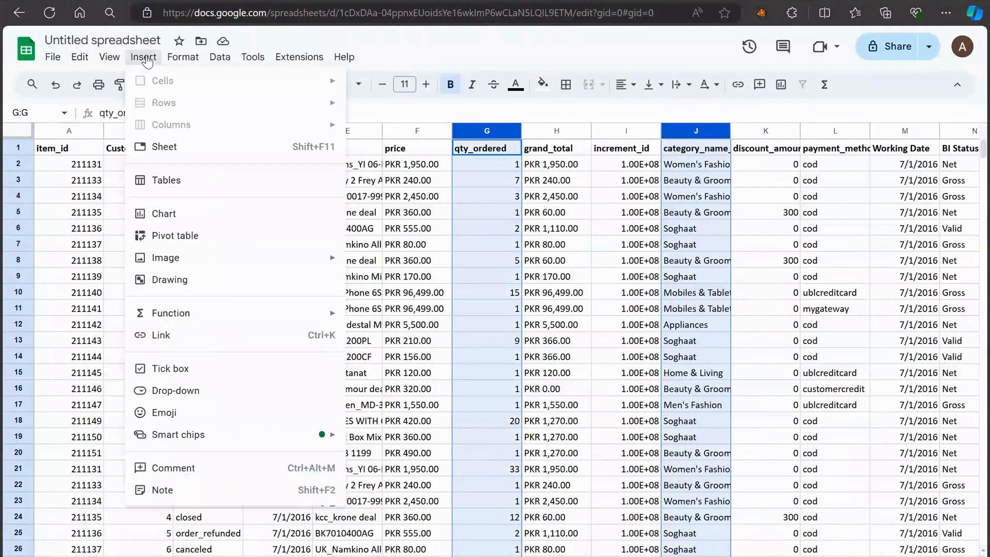
{"action": "left_click", "coordinate": [209, 214]}
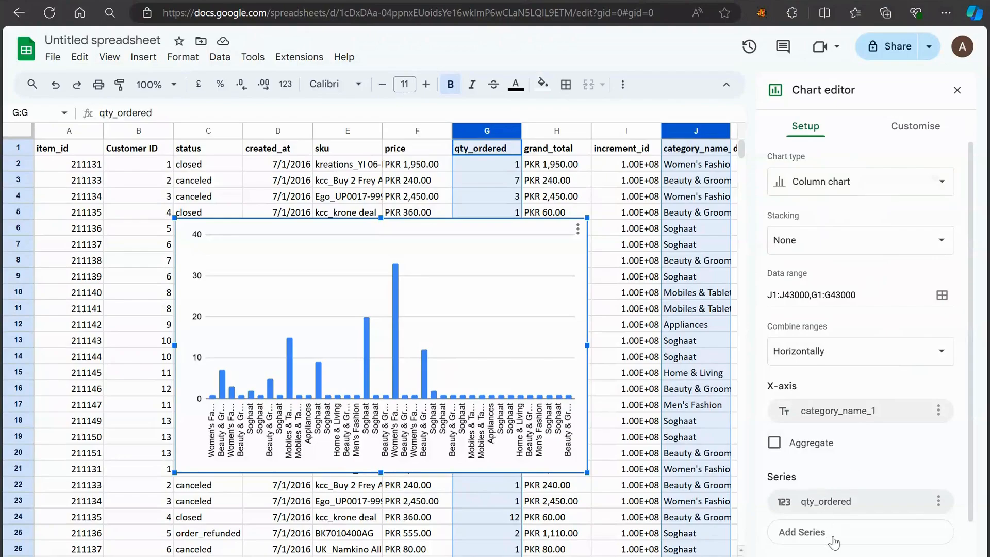
Look at the options of the chart's qty_ordered series and open its chart style customisation settings
{"action": "left_click", "coordinate": [939, 501]}
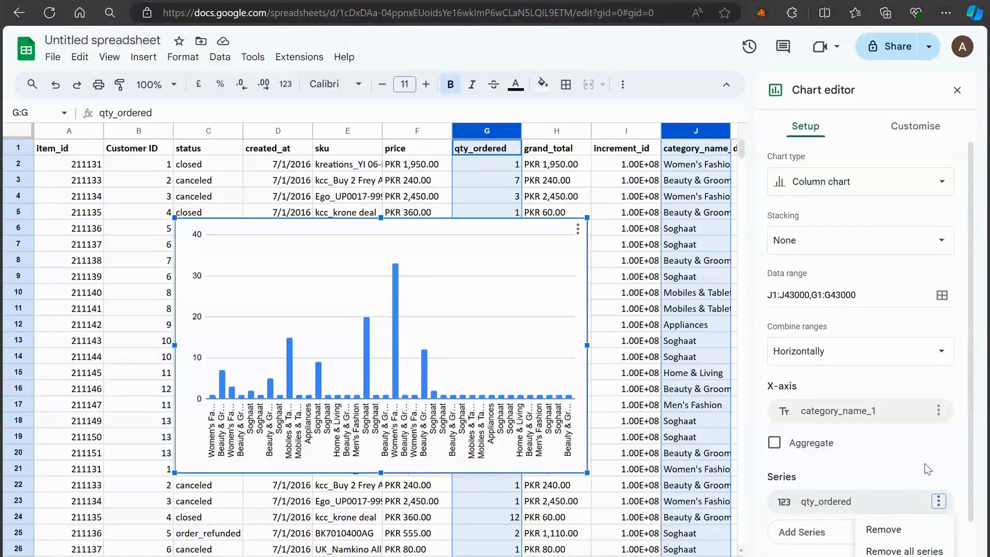
{"action": "left_click", "coordinate": [910, 133]}
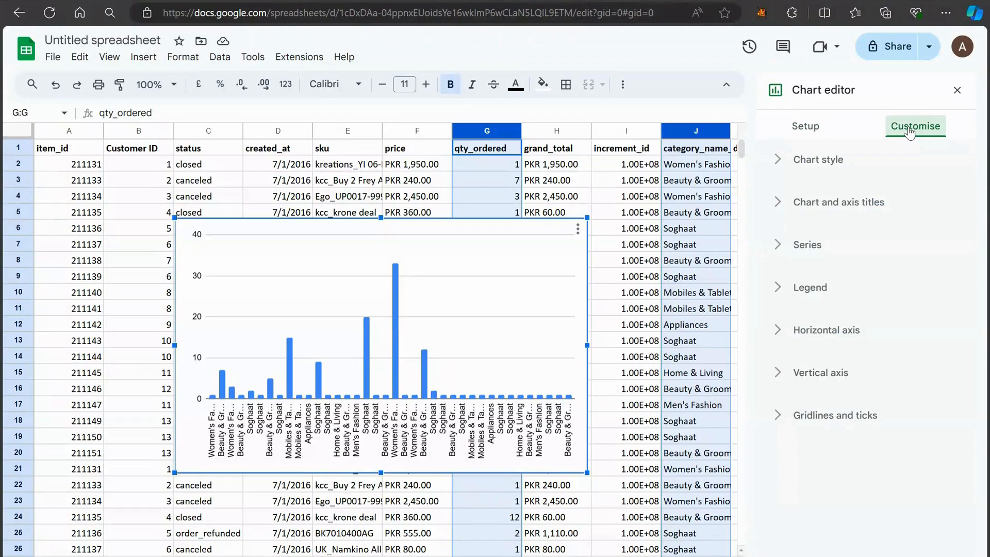
{"action": "left_click", "coordinate": [825, 163]}
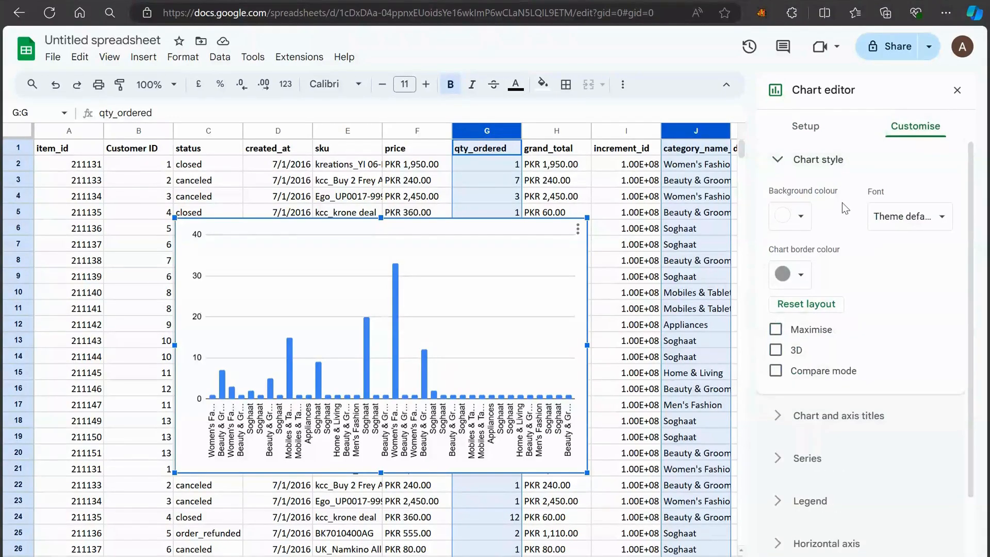